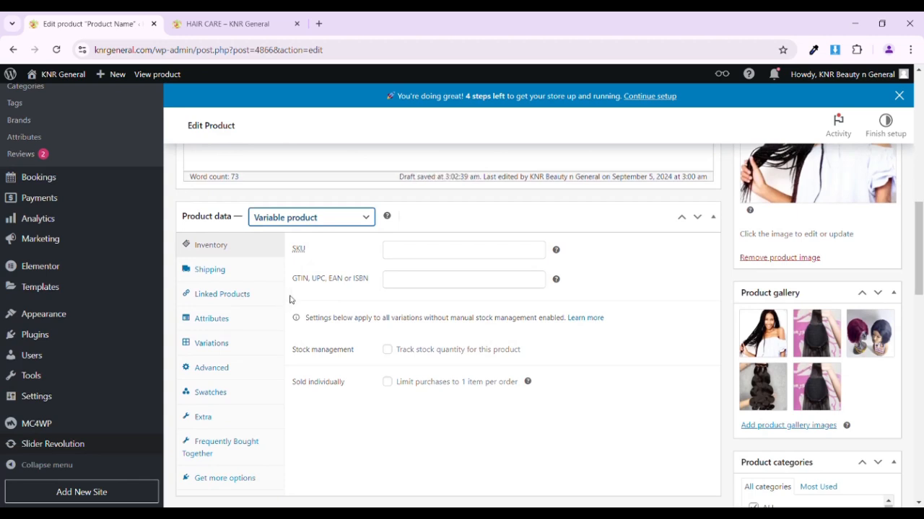
- Add a new product attribute named Sizes
left_click(212, 319)
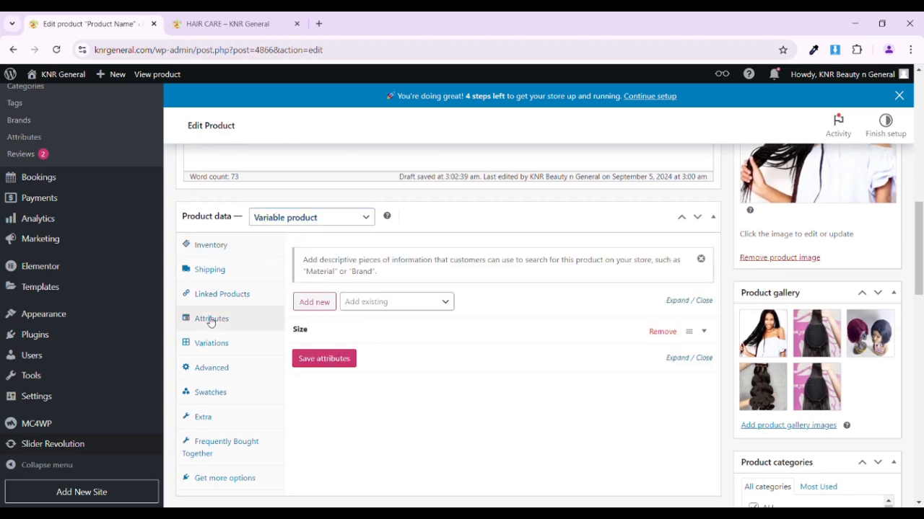
left_click(326, 303)
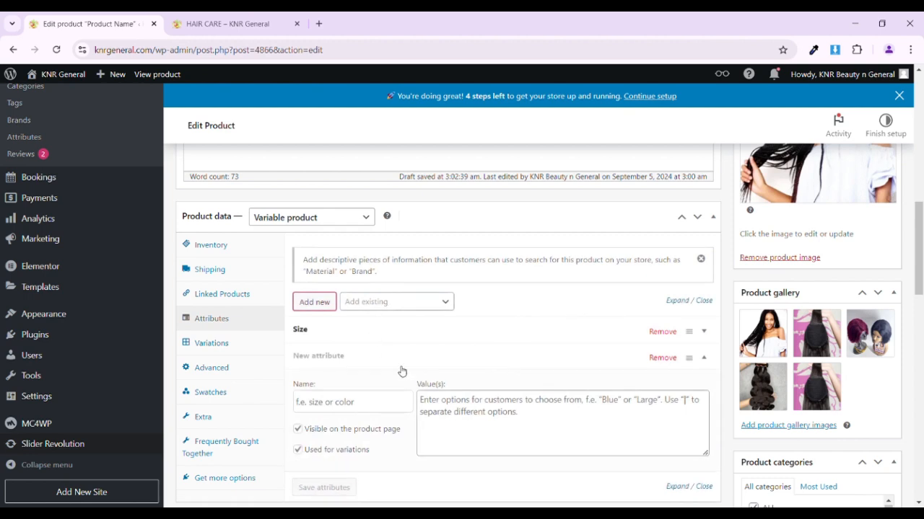
left_click(360, 400)
type("Sizes")
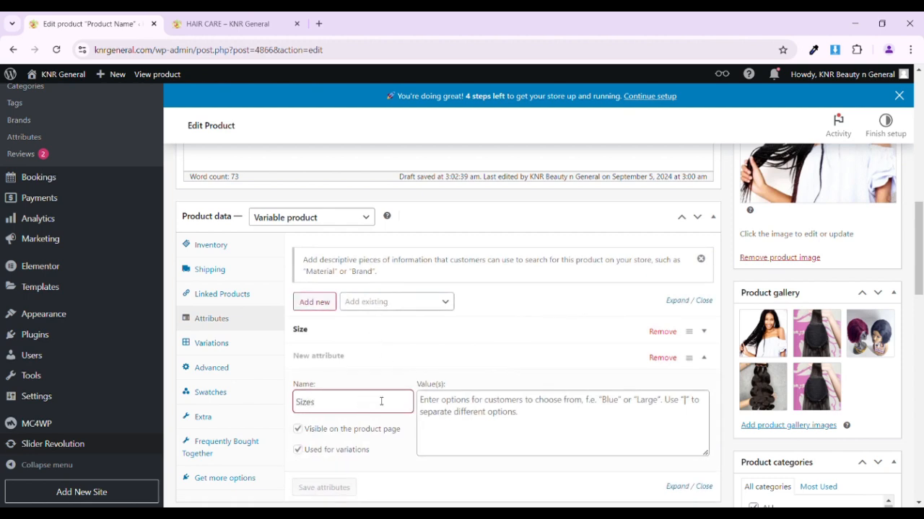
- Give the Sizes attribute the values Medium | Large | Small, turn off its visibility on the product page, and save the attributes
left_click(437, 412)
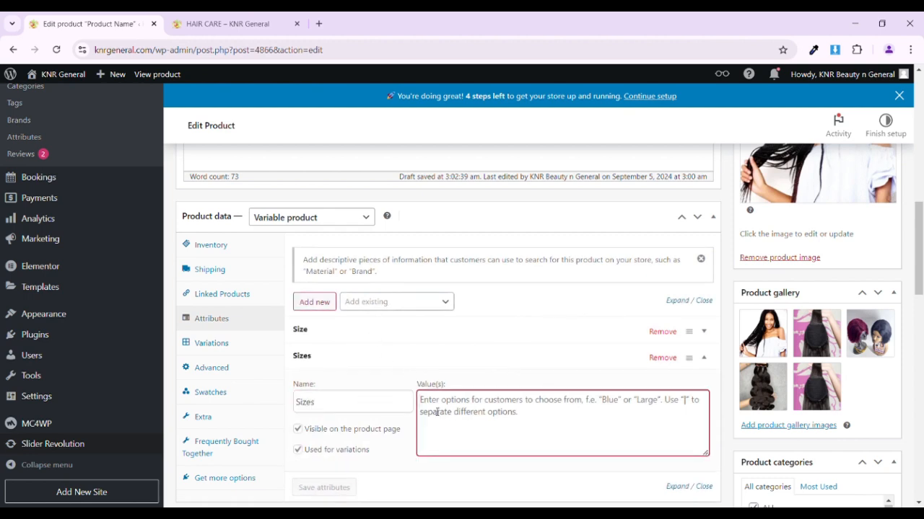
type("Medium")
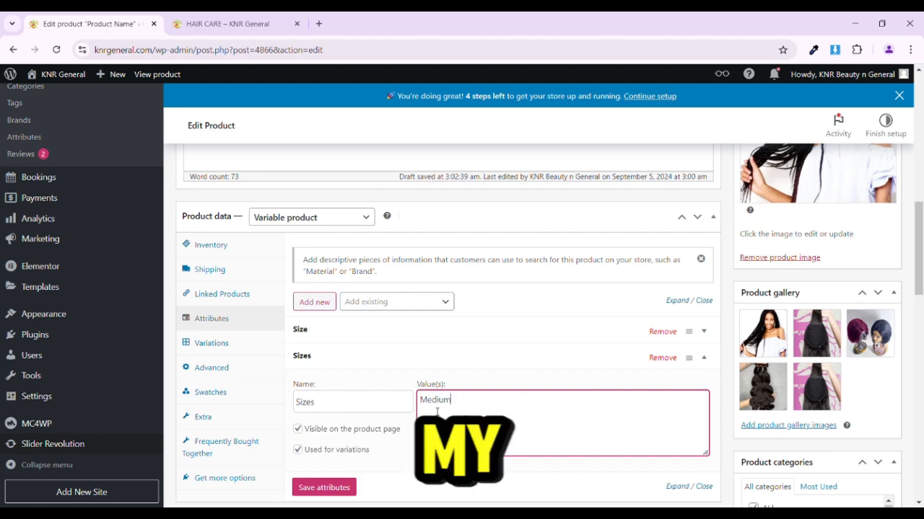
scroll(437, 412, "down", 1)
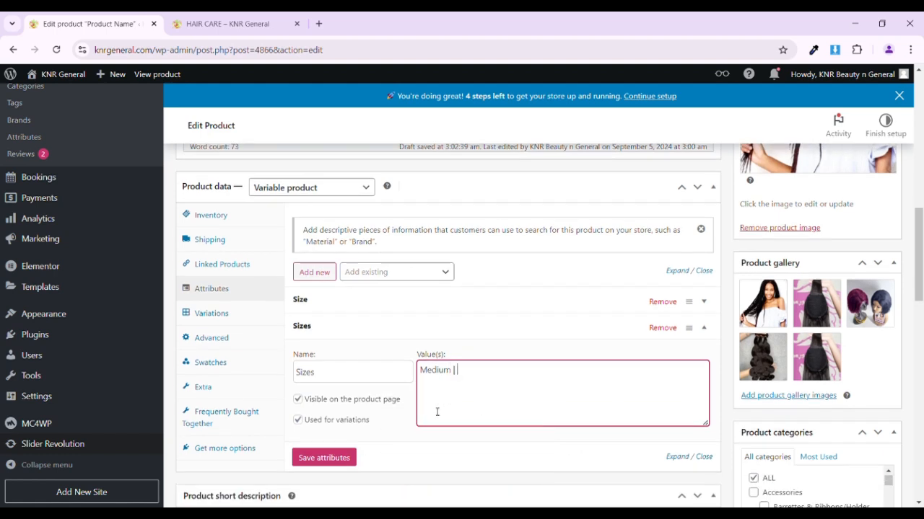
type("| Large | Small")
left_click(322, 399)
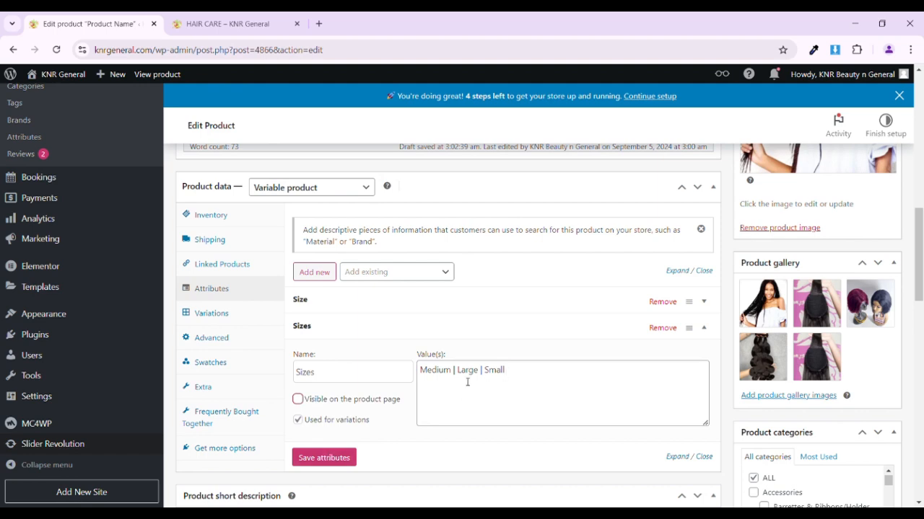
left_click(324, 458)
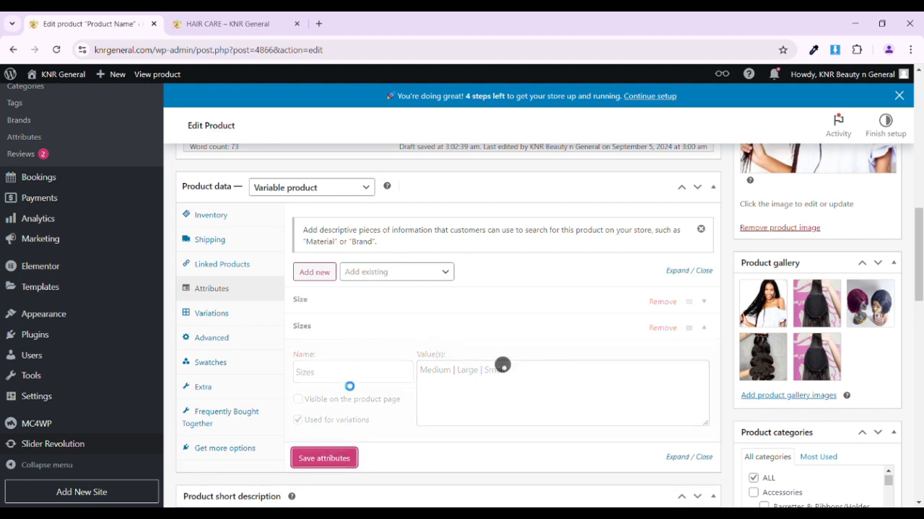
- Generate the product's variations from all combinations of its attributes
left_click(244, 317)
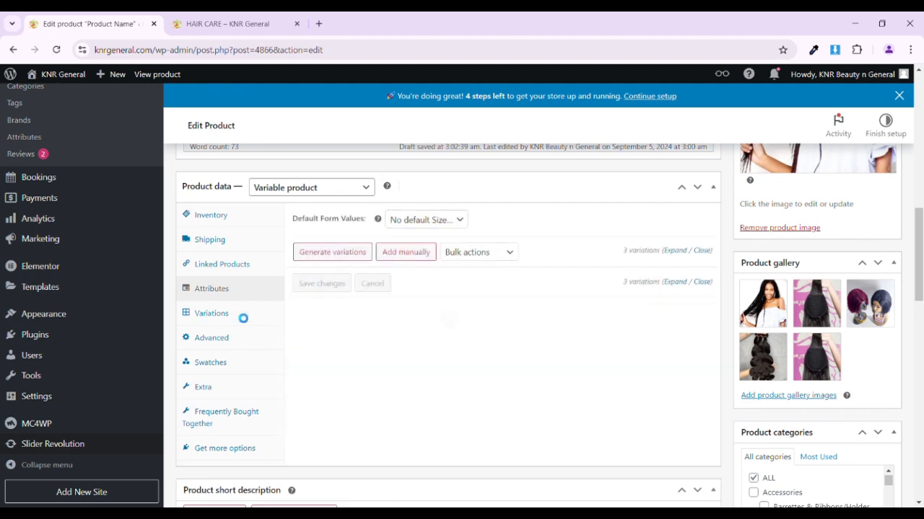
left_click(339, 252)
left_click(513, 150)
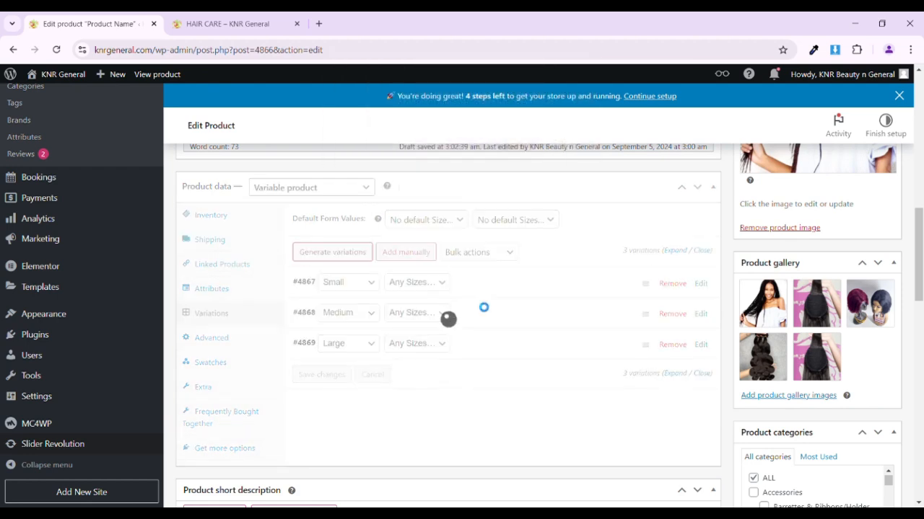
scroll(483, 308, "down", 1)
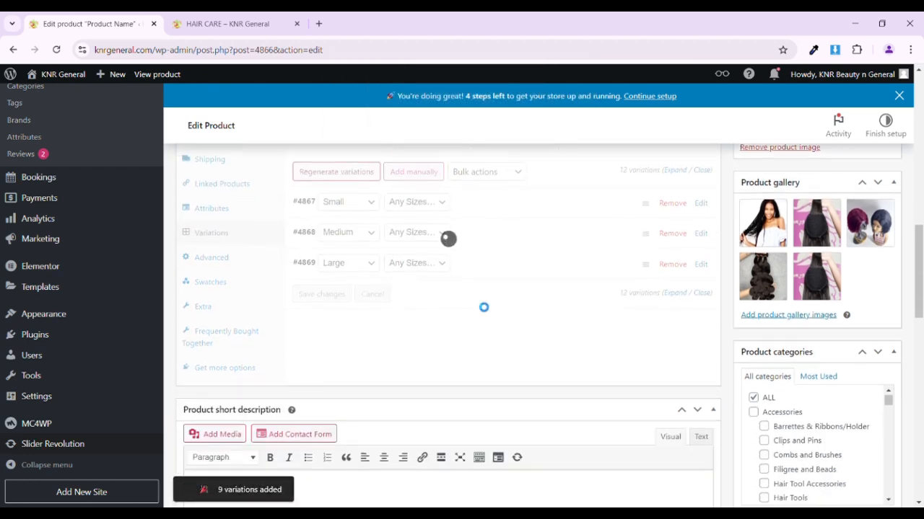
scroll(481, 305, "down", 3)
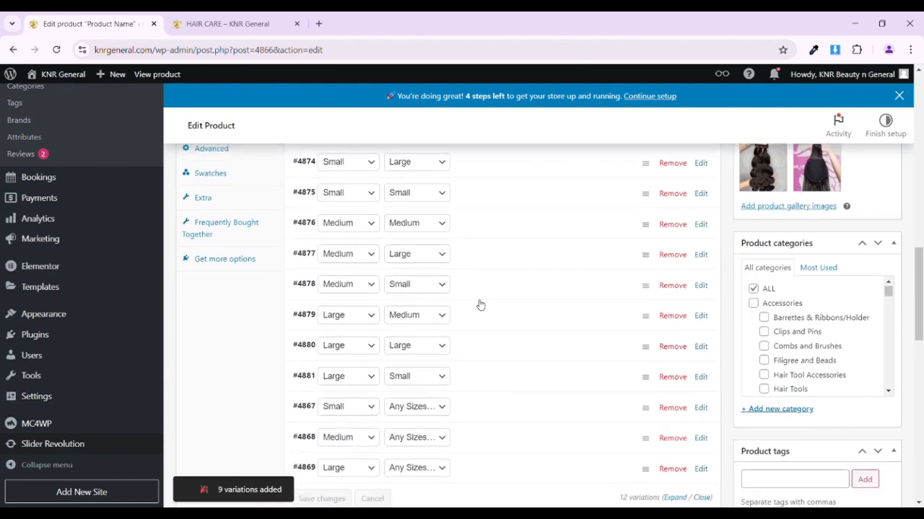
- Set the regular price of the Small/Medium variation to $20, leaving its sale price and weight empty
scroll(502, 336, "up", 1)
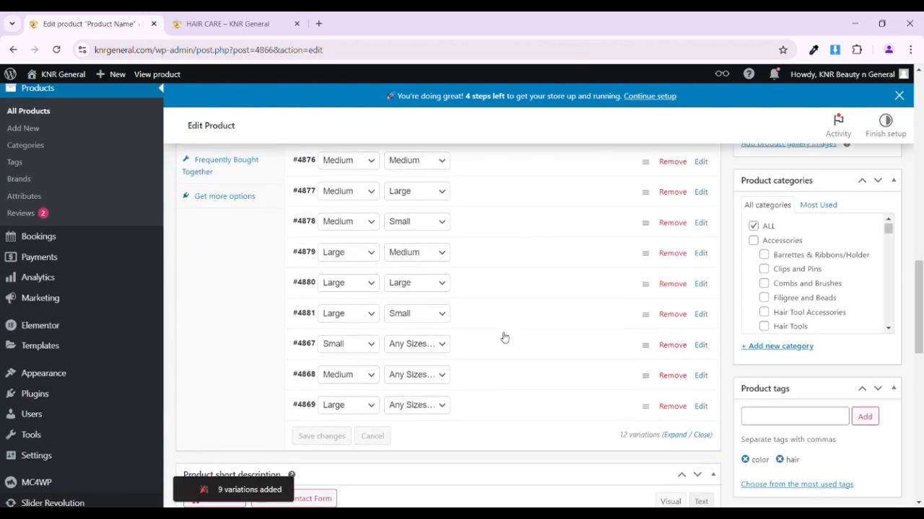
scroll(498, 356, "up", 2)
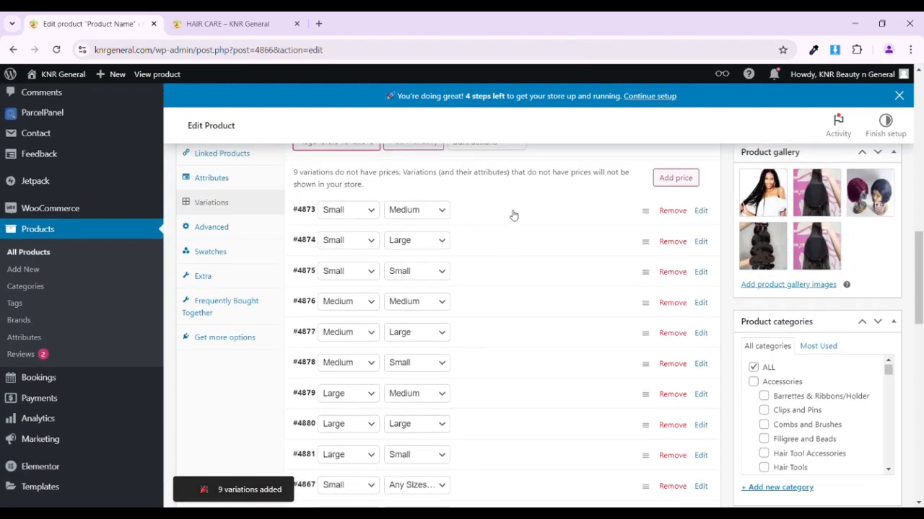
left_click(512, 215)
scroll(462, 315, "down", 1)
scroll(461, 315, "down", 2)
left_click(382, 273)
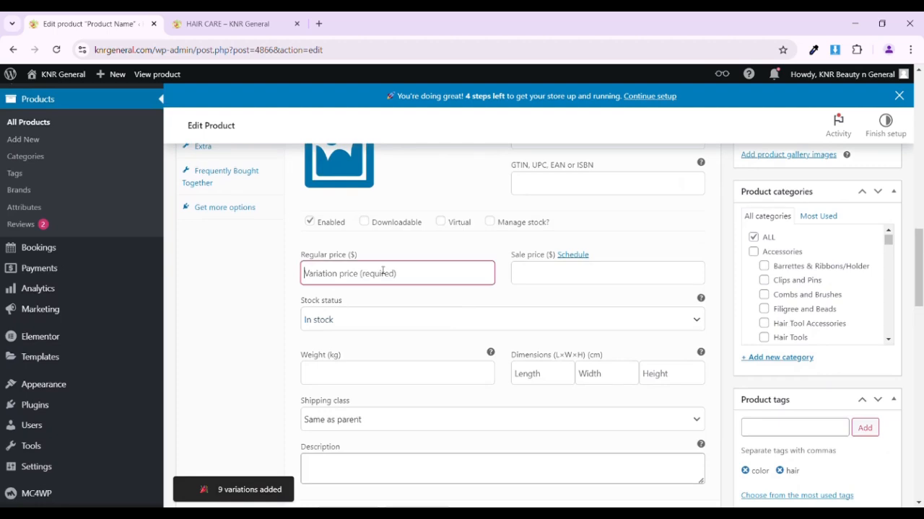
type("20")
scroll(438, 281, "up", 2)
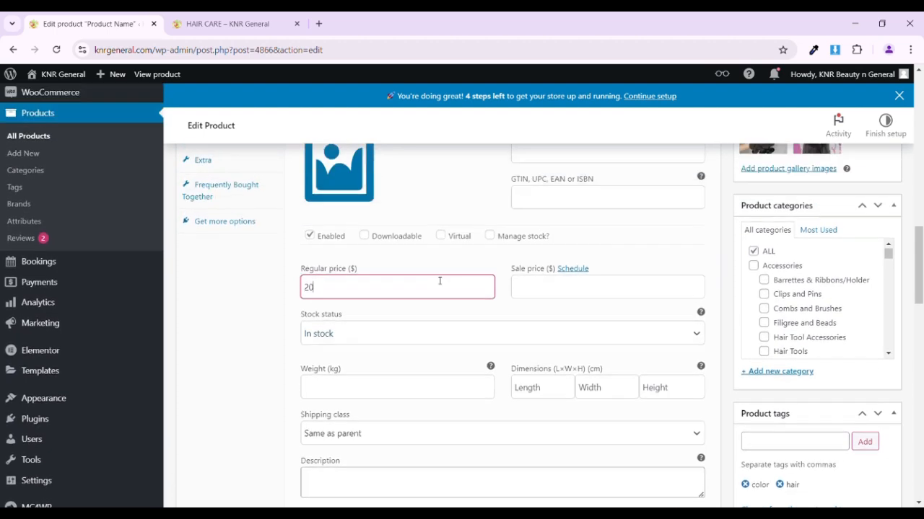
scroll(467, 241, "down", 2)
left_click(540, 255)
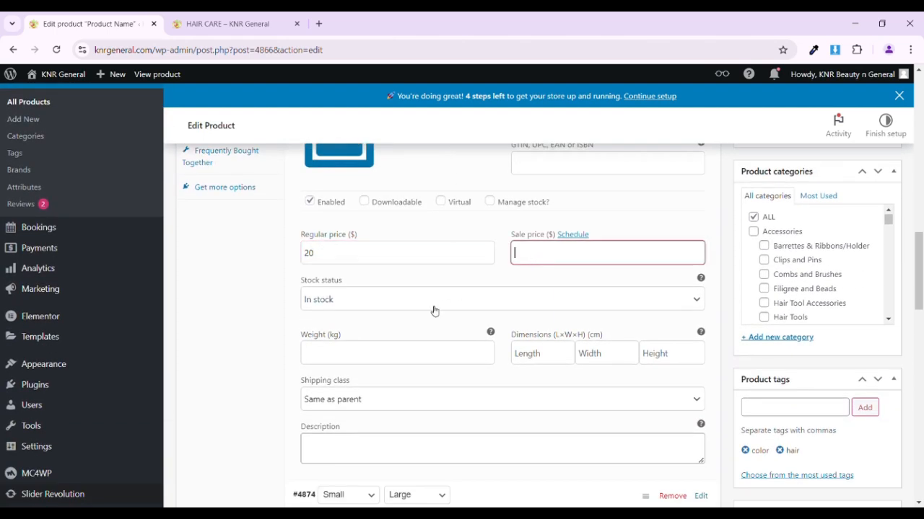
left_click(433, 310)
left_click(434, 351)
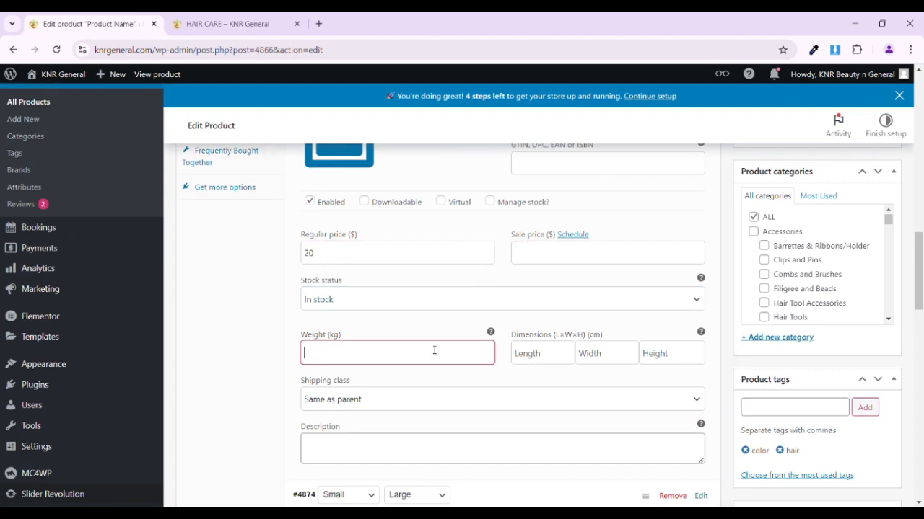
- Set the regular price of the Small/Large variation to $25
scroll(435, 351, "down", 3)
left_click(490, 280)
scroll(383, 376, "down", 2)
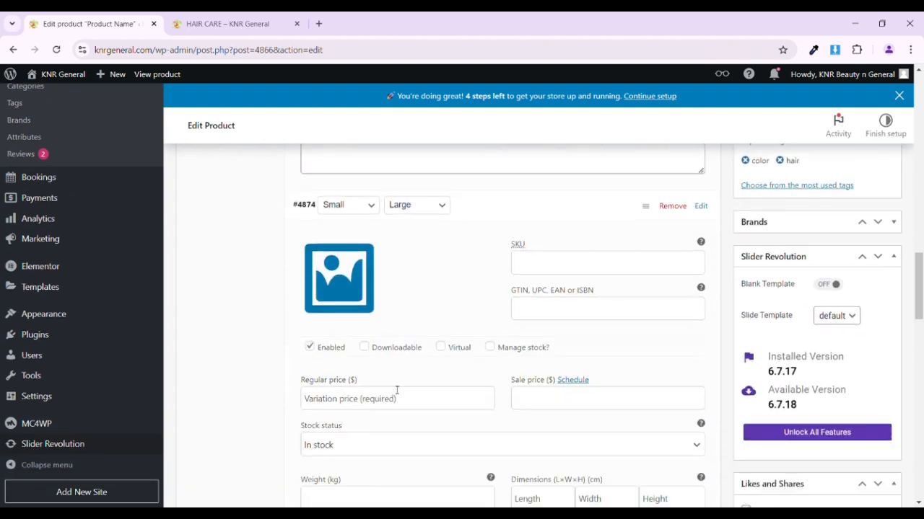
left_click(358, 387)
type("25")
scroll(355, 384, "down", 5)
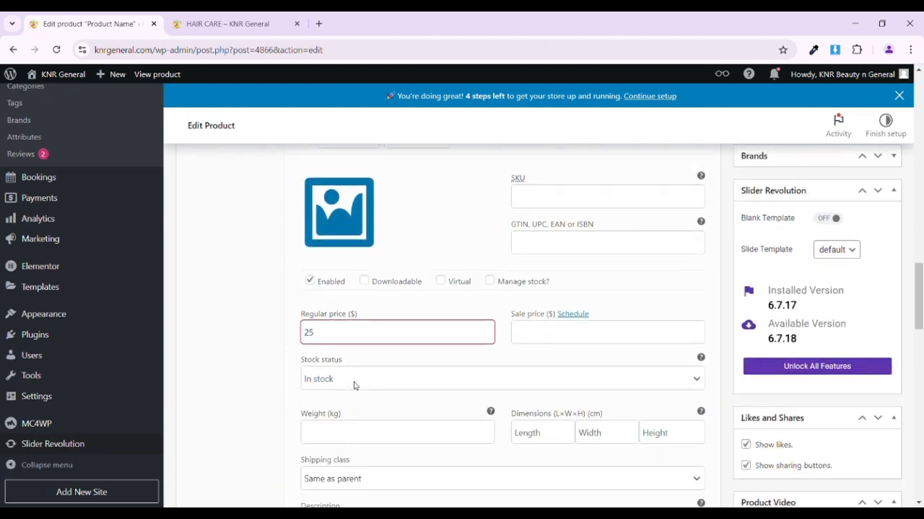
- Set the regular price of the Small/Small variation to $30 and save the variation changes
left_click(471, 352)
scroll(433, 339, "down", 3)
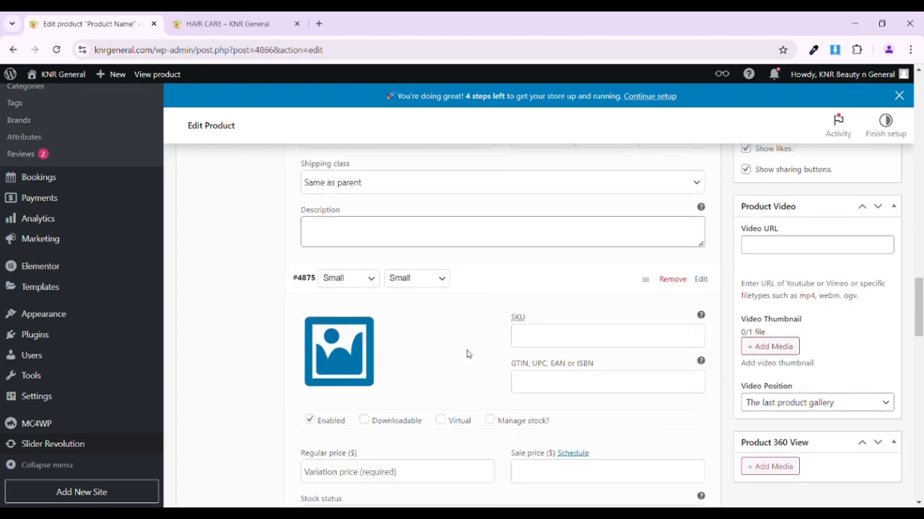
left_click(384, 322)
type("30")
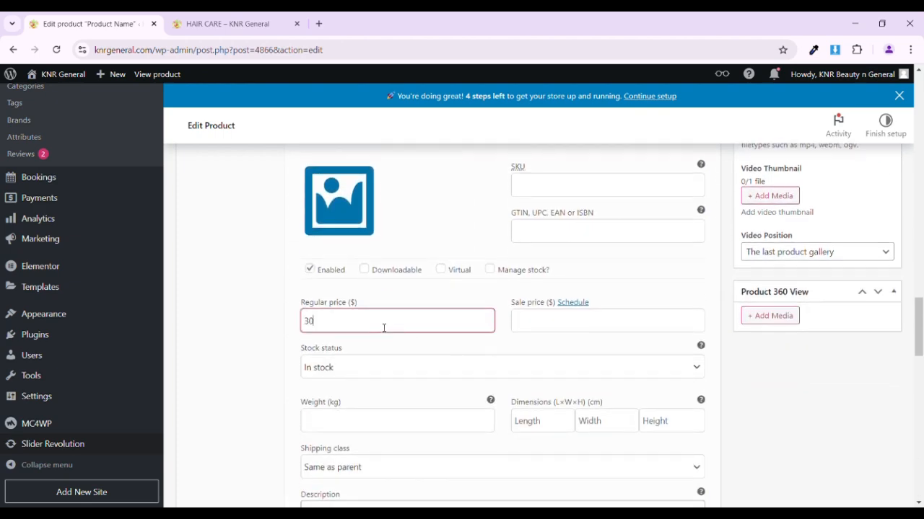
scroll(382, 327, "down", 8)
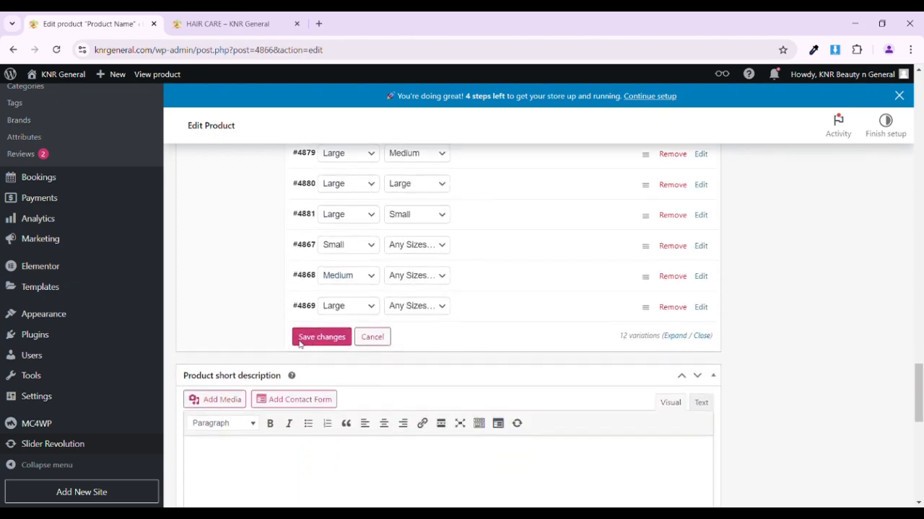
left_click(302, 339)
- Review the note in the product description about adding the product to a collection
scroll(443, 344, "up", 5)
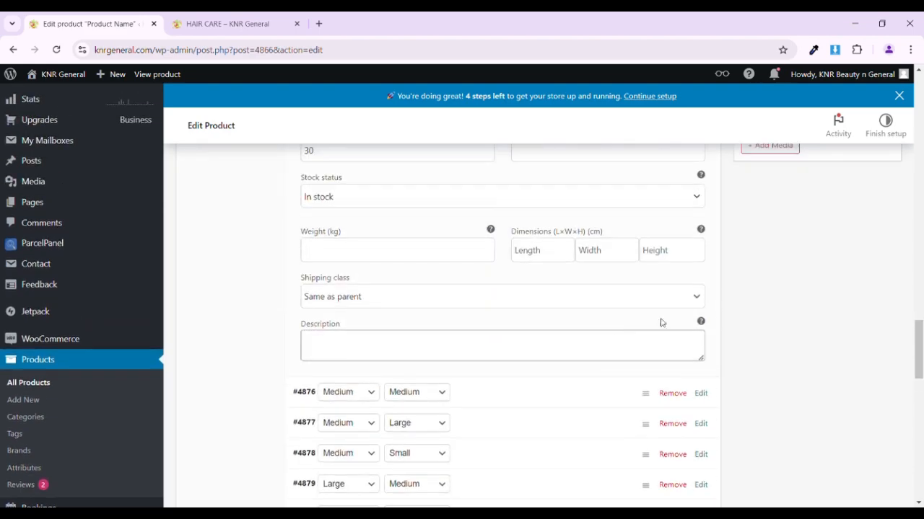
scroll(718, 323, "up", 7)
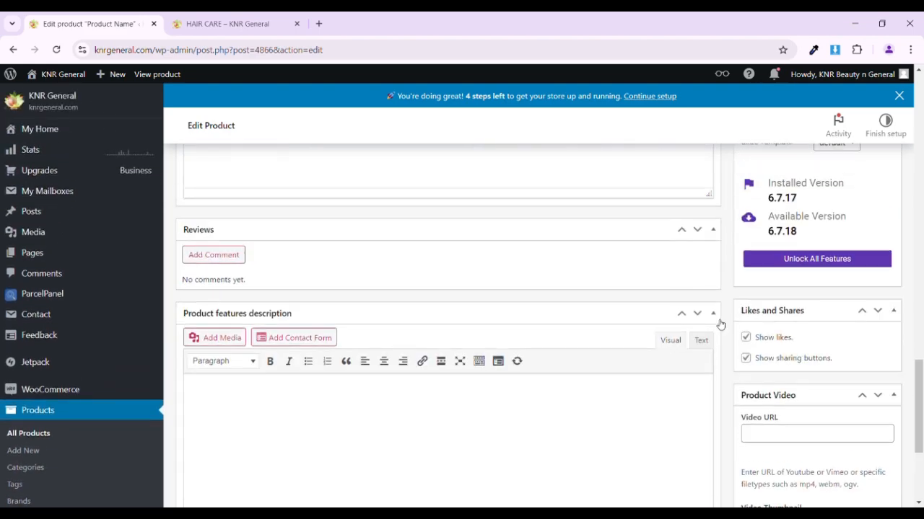
scroll(720, 325, "up", 10)
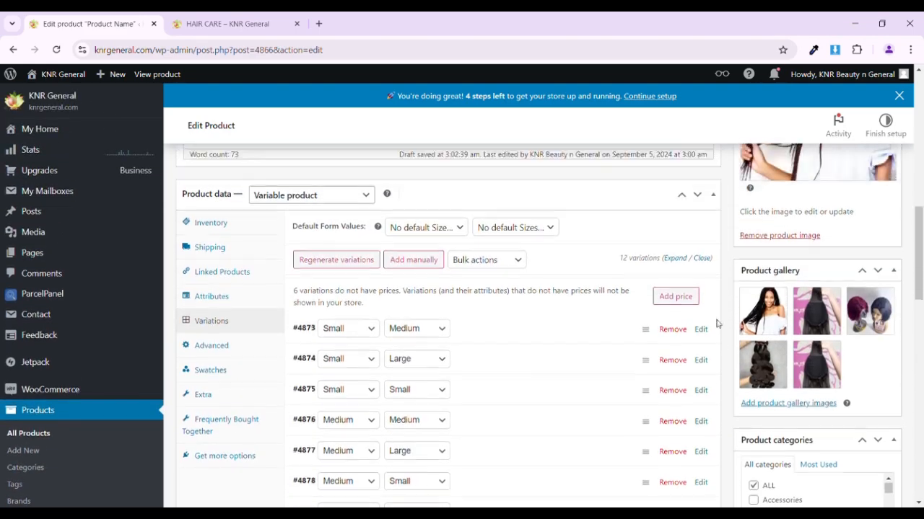
scroll(718, 324, "up", 4)
left_click_drag(191, 287, 520, 292)
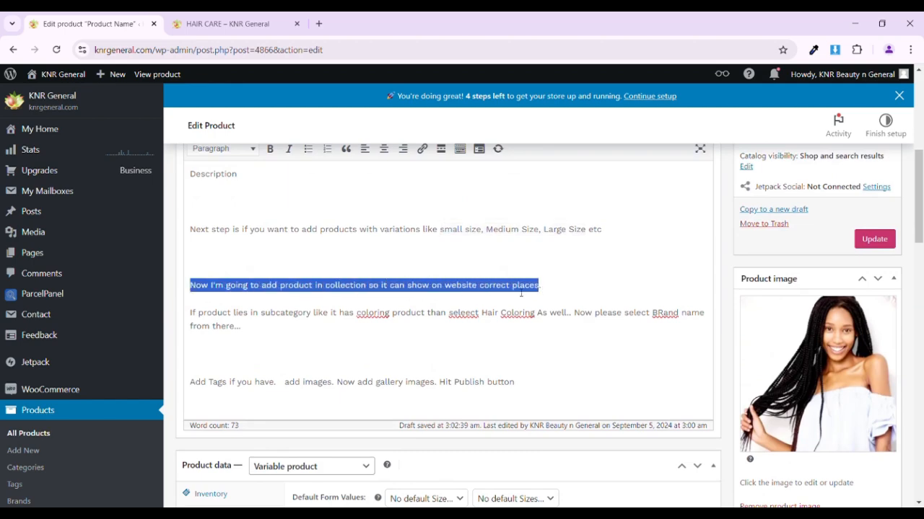
left_click(543, 292)
- Examine the product categories list for the assigned categories, including Best Selling, HAIR CARE and its Hair Coloring subcategory
scroll(806, 335, "down", 6)
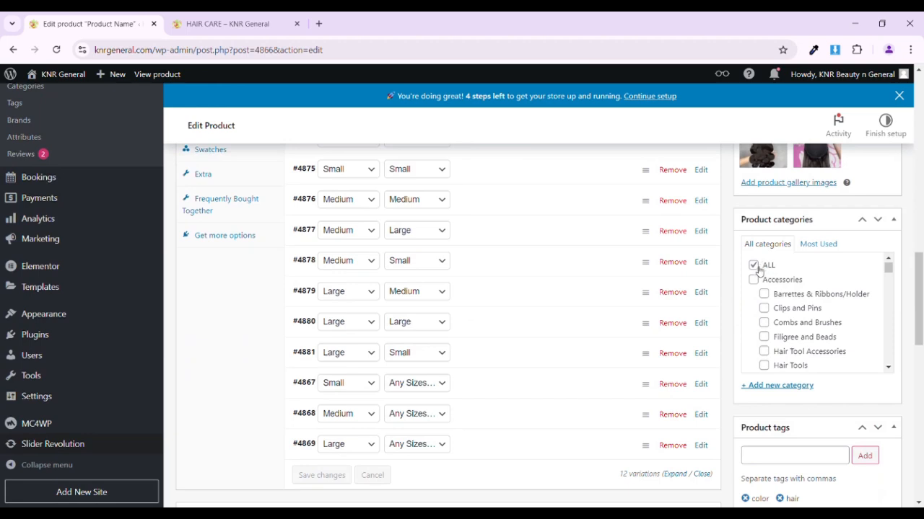
scroll(796, 316, "down", 8)
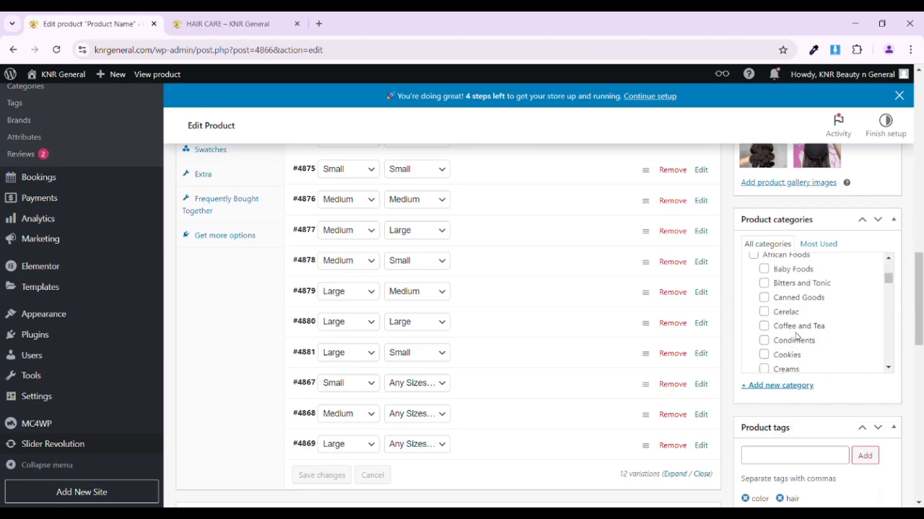
scroll(797, 336, "down", 2)
scroll(796, 336, "up", 3)
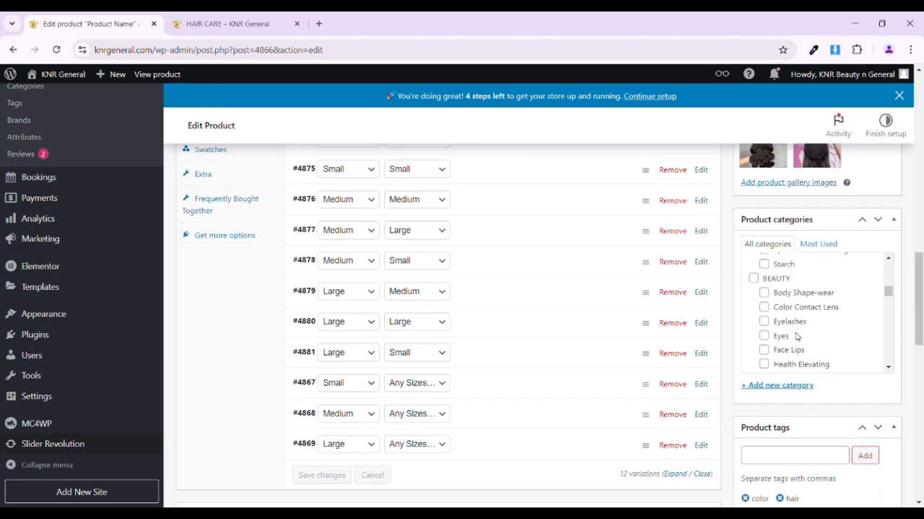
scroll(797, 335, "down", 4)
scroll(797, 335, "down", 2)
scroll(780, 316, "up", 1)
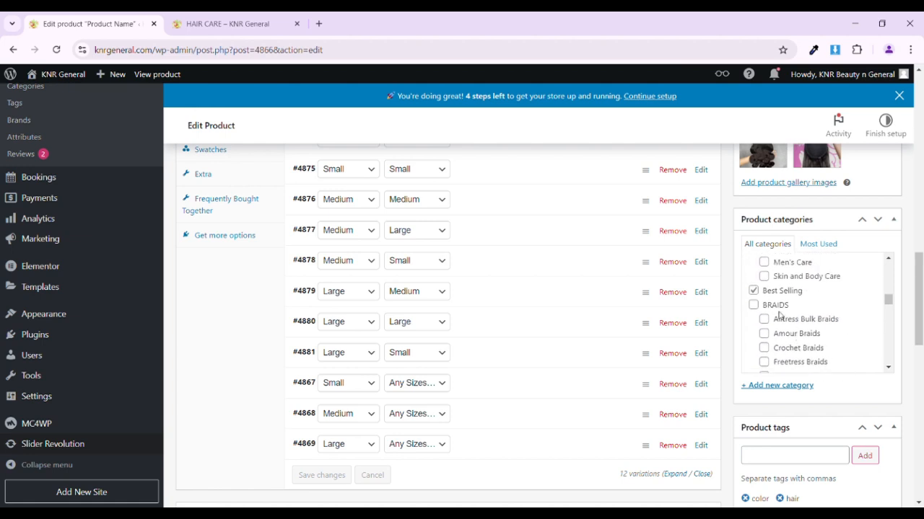
left_click_drag(798, 294, 784, 297)
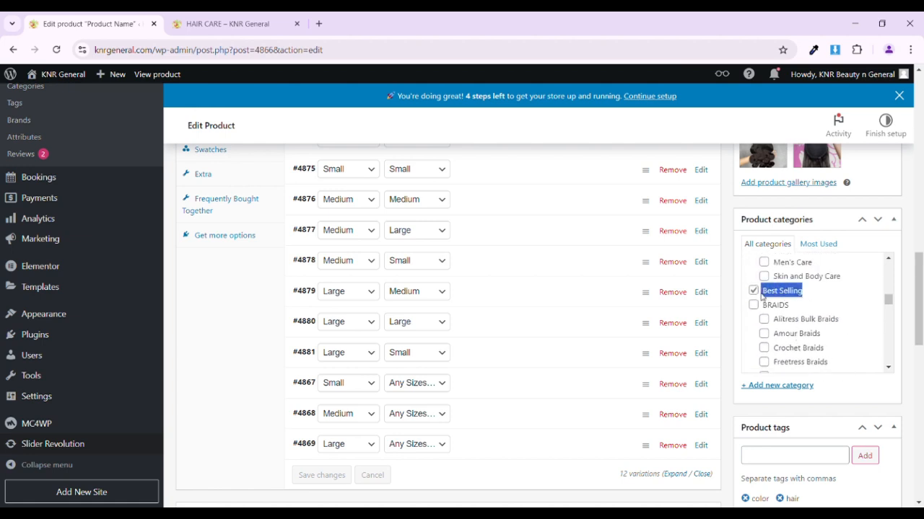
scroll(757, 298, "down", 8)
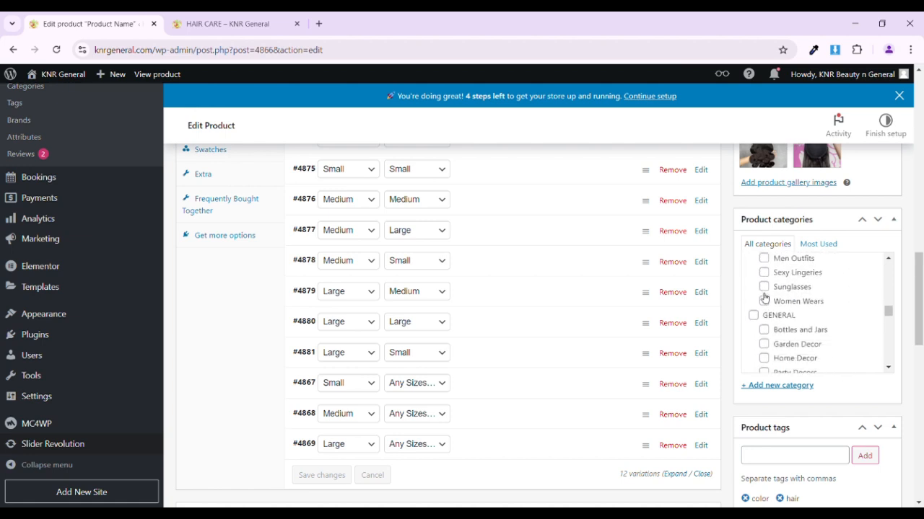
scroll(757, 299, "down", 5)
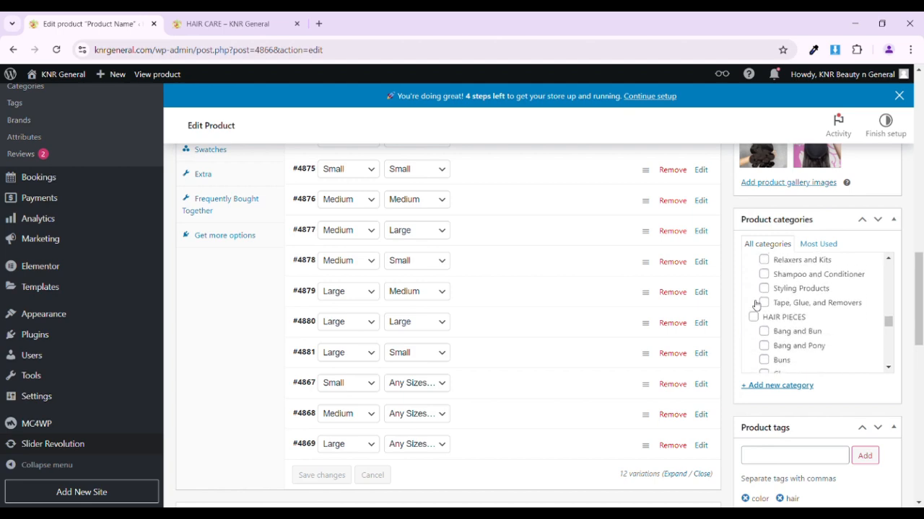
scroll(772, 292, "up", 3)
scroll(765, 283, "up", 1)
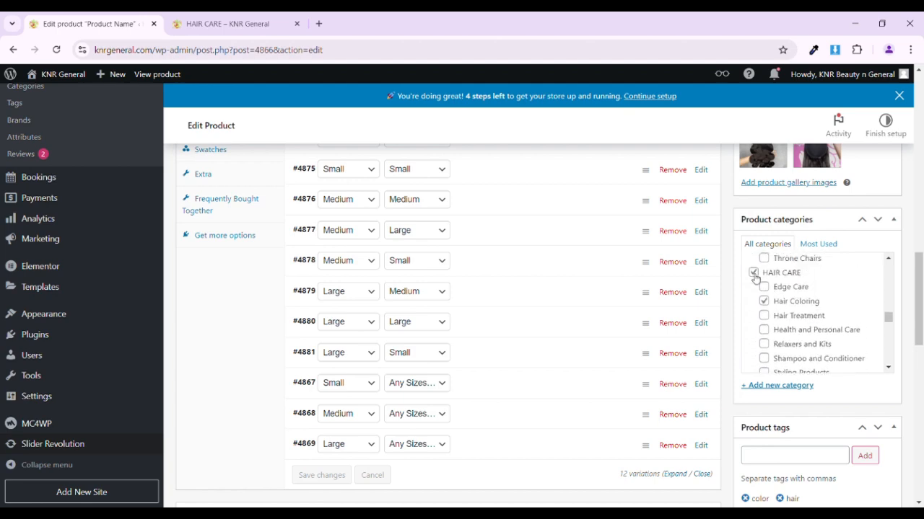
- Review the description's note about subcategories and check the Hair Coloring subcategory under HAIR CARE in the product categories
scroll(716, 275, "up", 15)
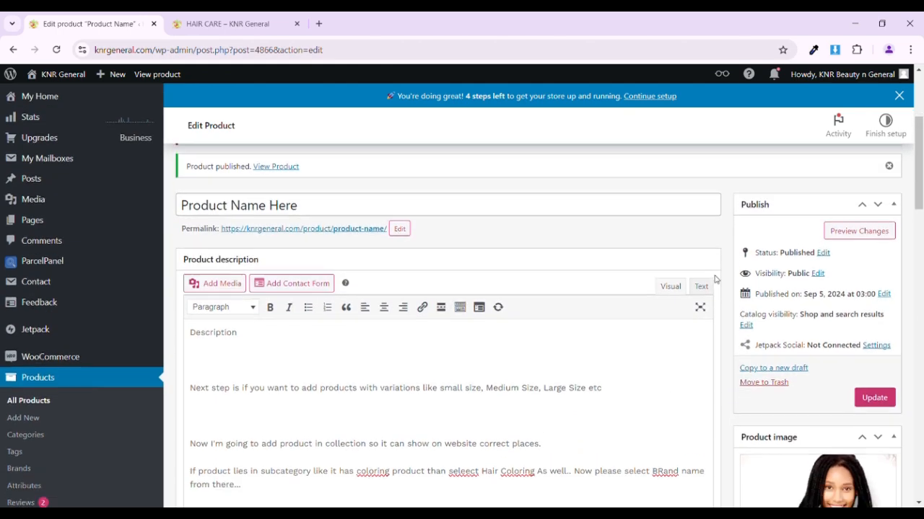
scroll(292, 309, "down", 2)
left_click_drag(193, 337, 568, 339)
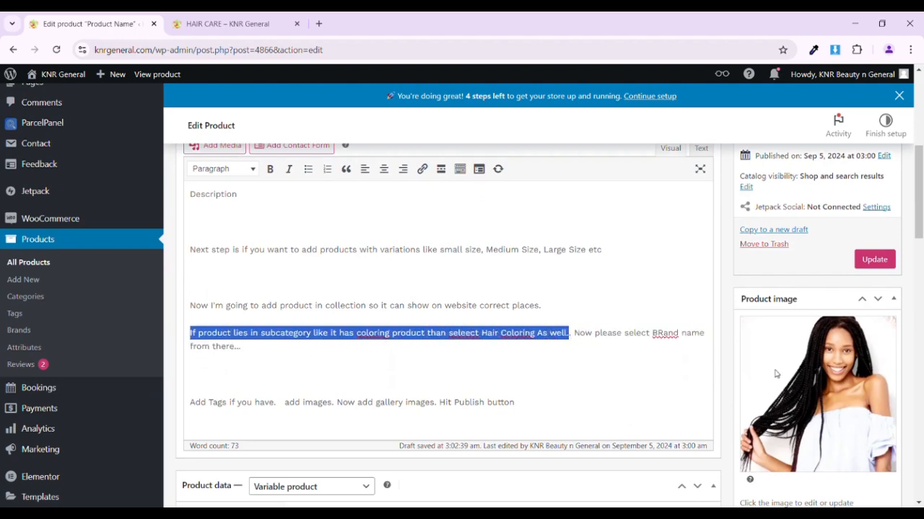
scroll(776, 374, "down", 7)
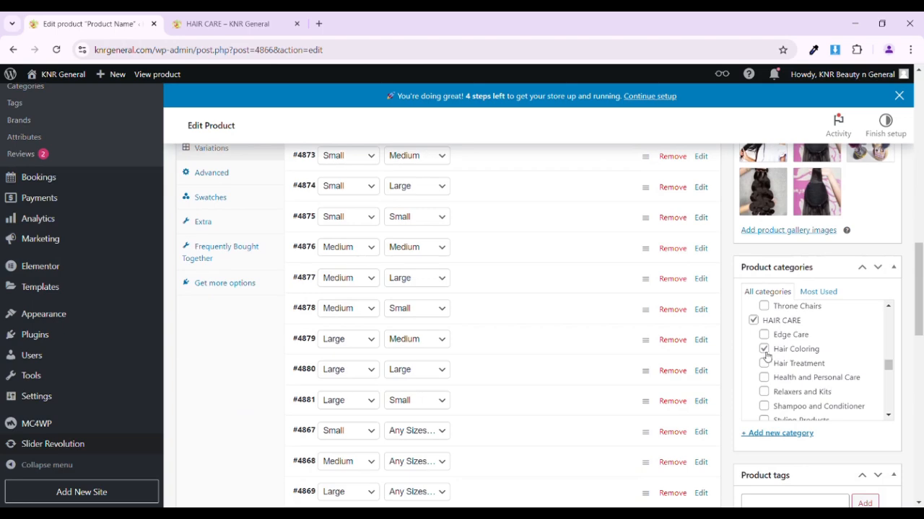
scroll(771, 361, "up", 3)
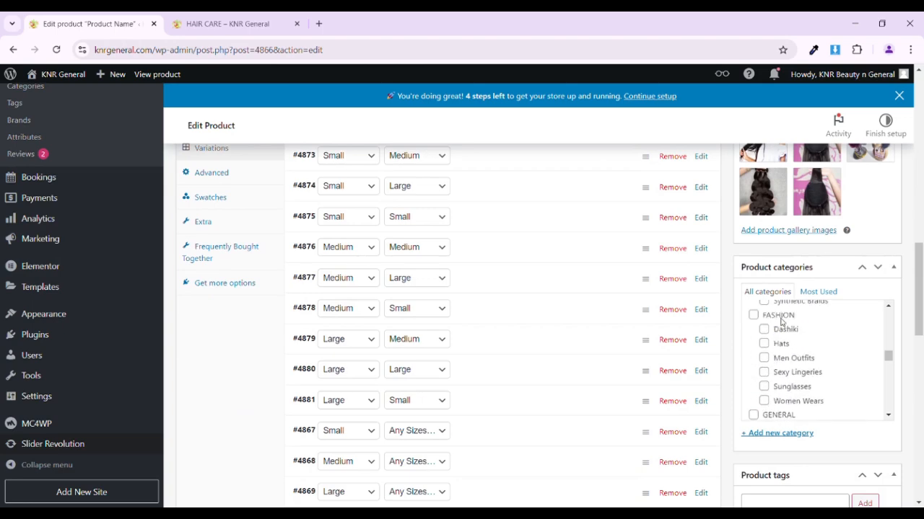
scroll(776, 332, "down", 4)
scroll(782, 255, "up", 7)
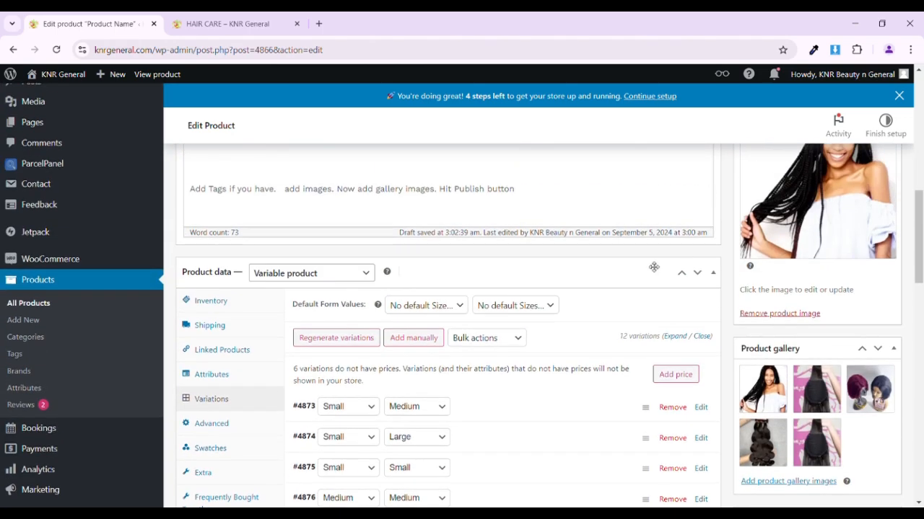
- Review the description's note about choosing a brand name and select the SHOP BY BRANDS product category
left_click(592, 237)
left_click_drag(574, 231, 513, 275)
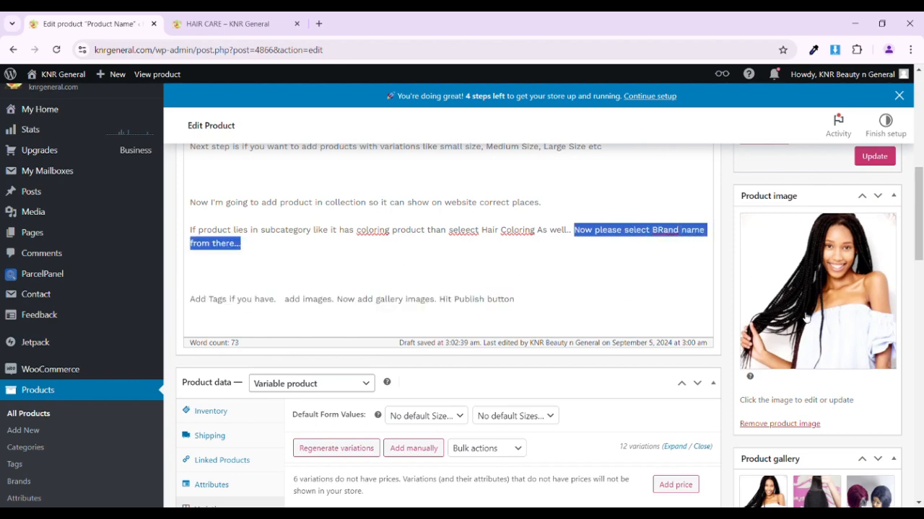
scroll(806, 317, "down", 5)
scroll(799, 360, "down", 3)
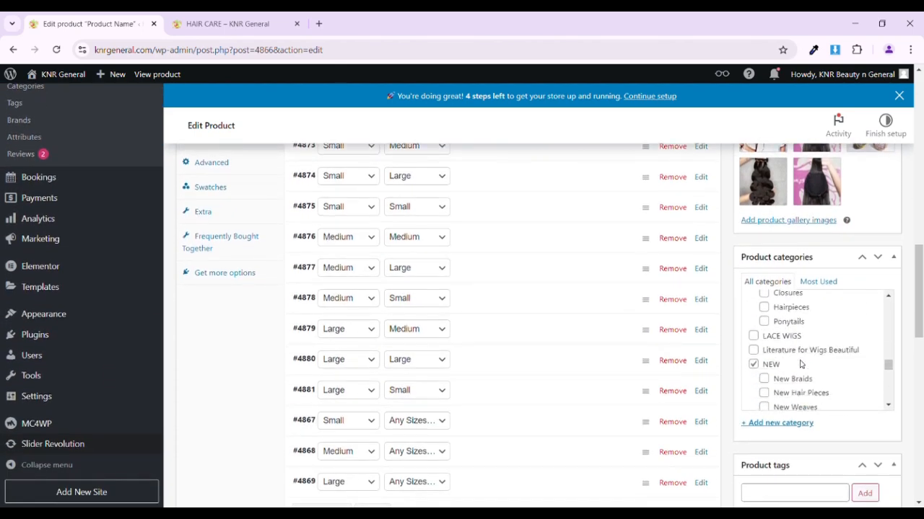
scroll(799, 364, "down", 3)
scroll(800, 364, "up", 2)
scroll(799, 365, "down", 2)
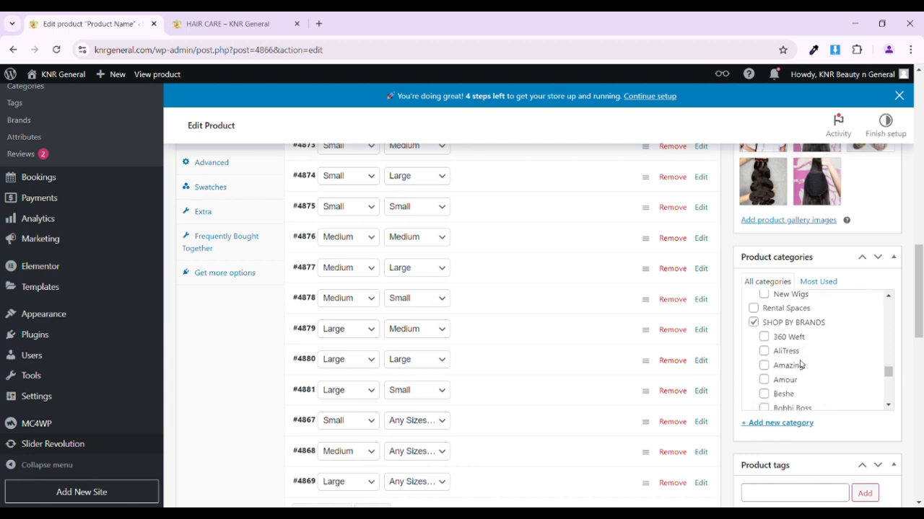
scroll(799, 365, "down", 3)
scroll(799, 364, "up", 3)
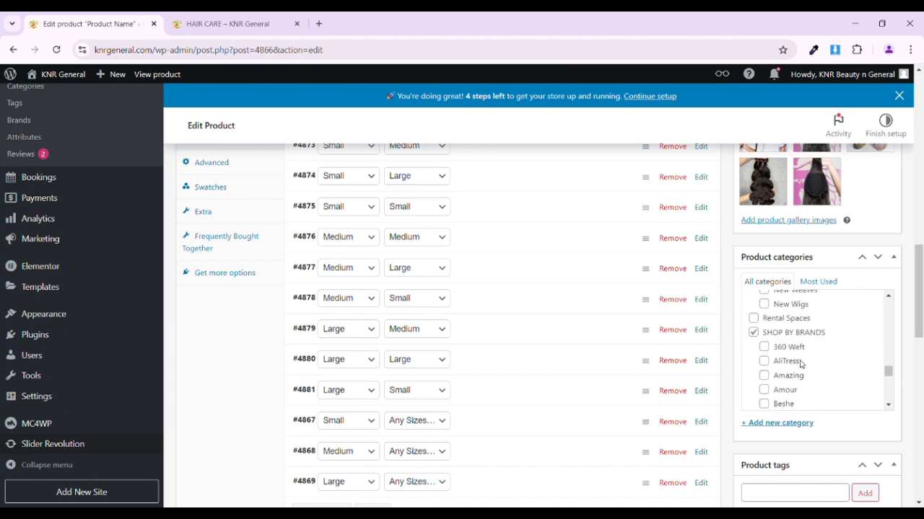
left_click(754, 332)
- Examine the brand subcategories and the Trending and WEEKLY SALE entries in the product categories list
scroll(767, 343, "down", 3)
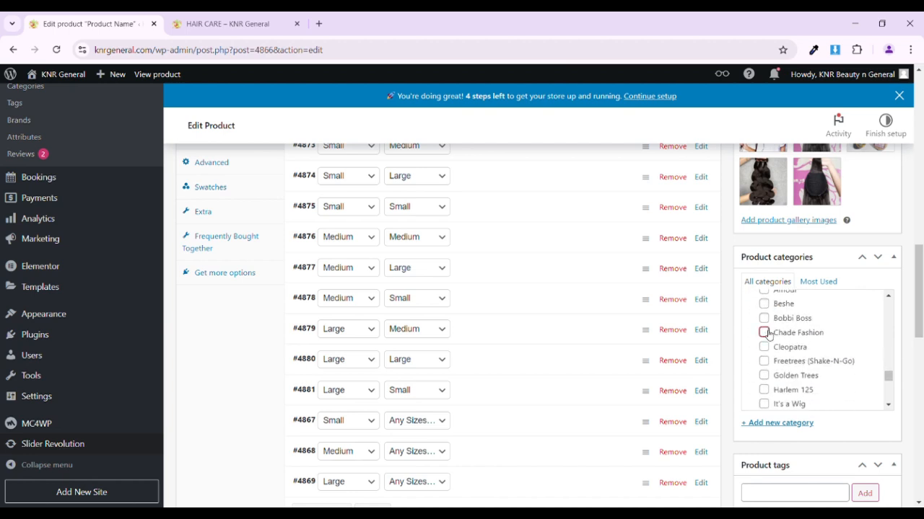
scroll(767, 335, "down", 2)
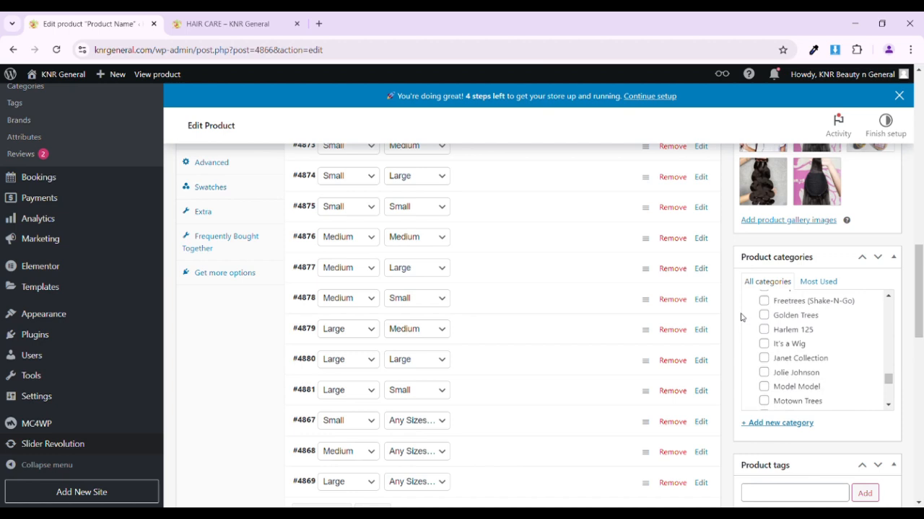
scroll(769, 364, "down", 6)
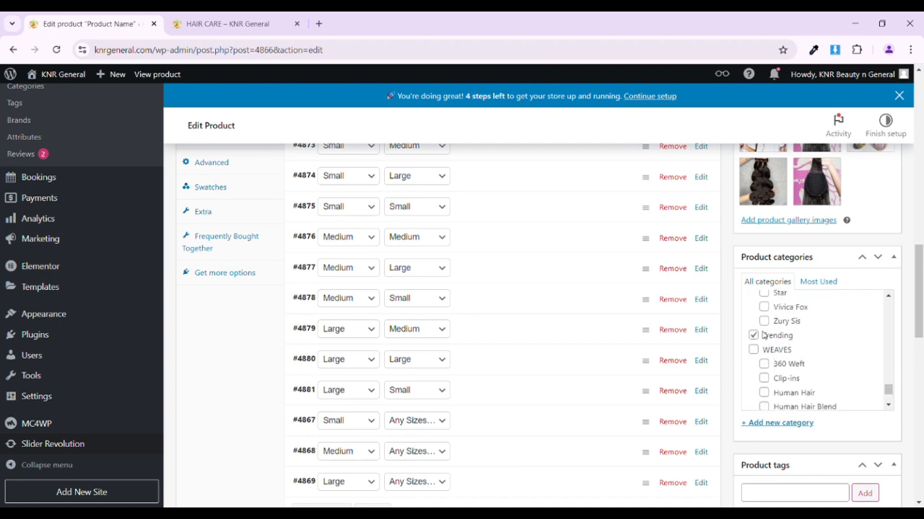
double_click(765, 336)
scroll(762, 334, "down", 4)
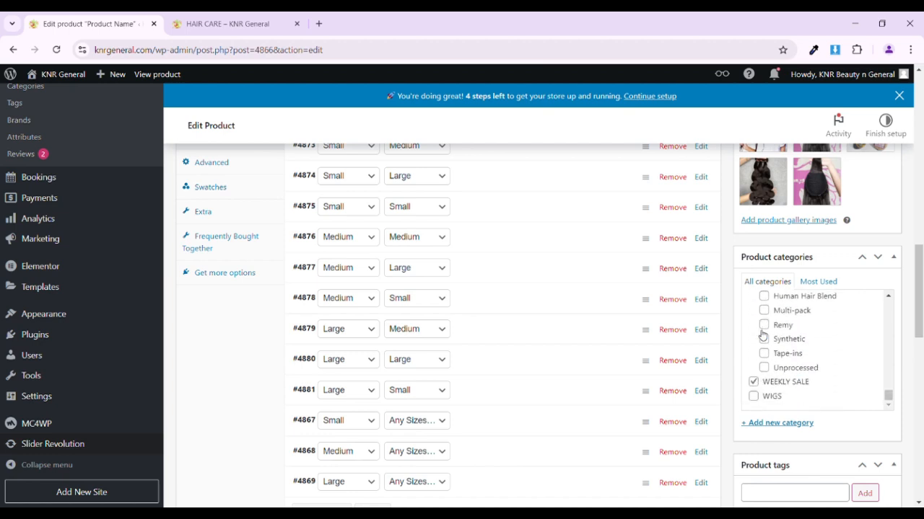
left_click_drag(821, 379, 773, 383)
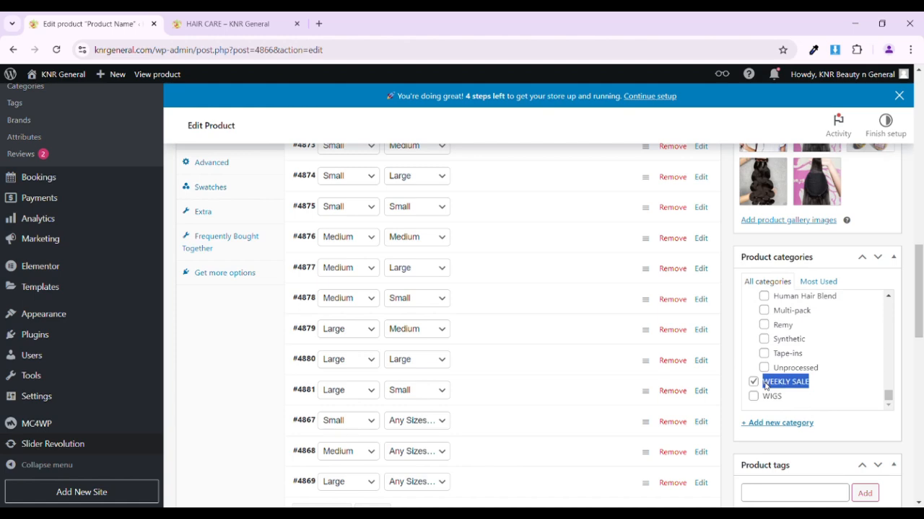
- Review the description's note about tags and add the product tag "hair products"
scroll(710, 334, "up", 5)
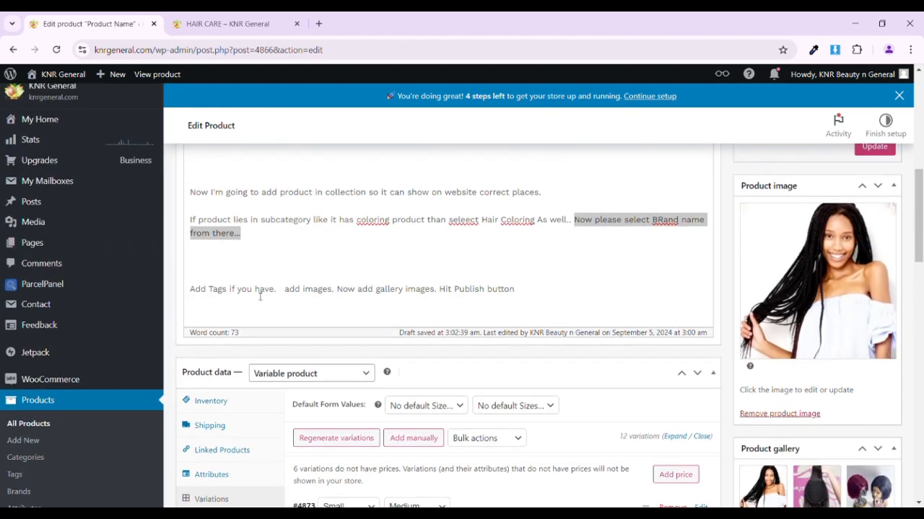
left_click(236, 293)
left_click_drag(194, 293, 281, 295)
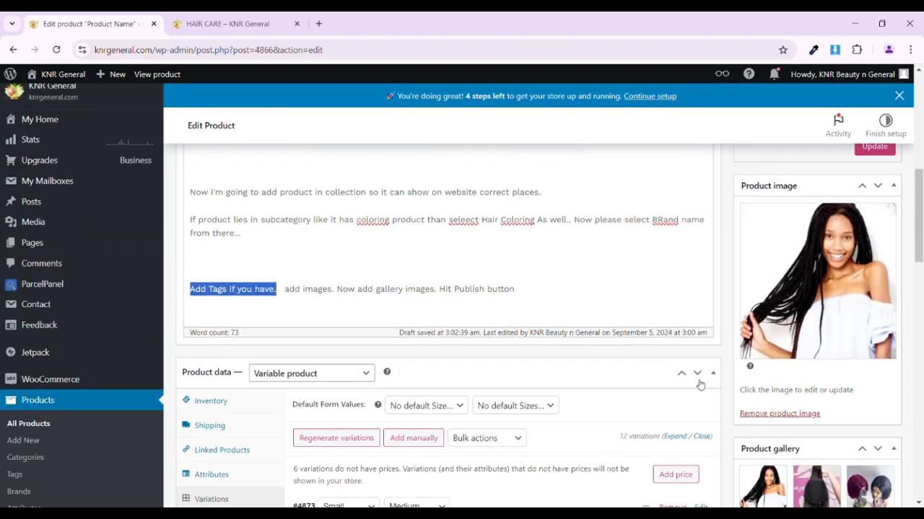
scroll(699, 384, "down", 6)
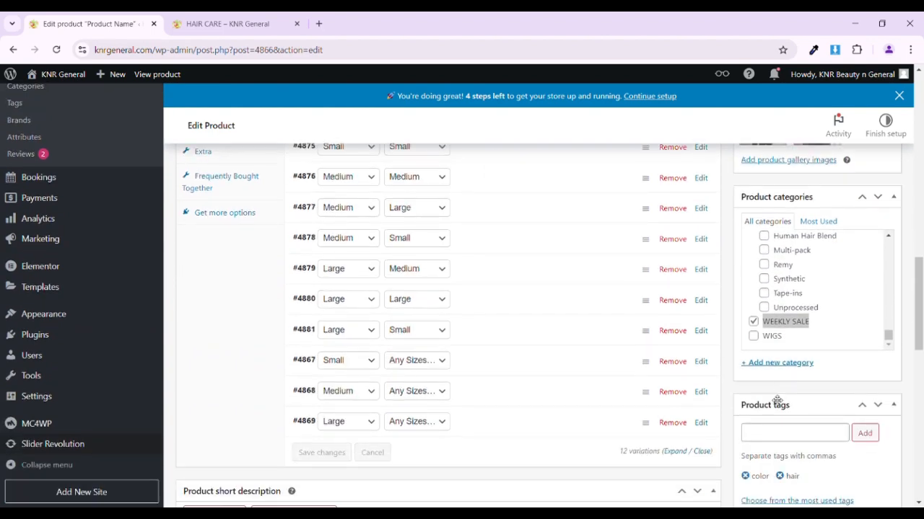
left_click(776, 435)
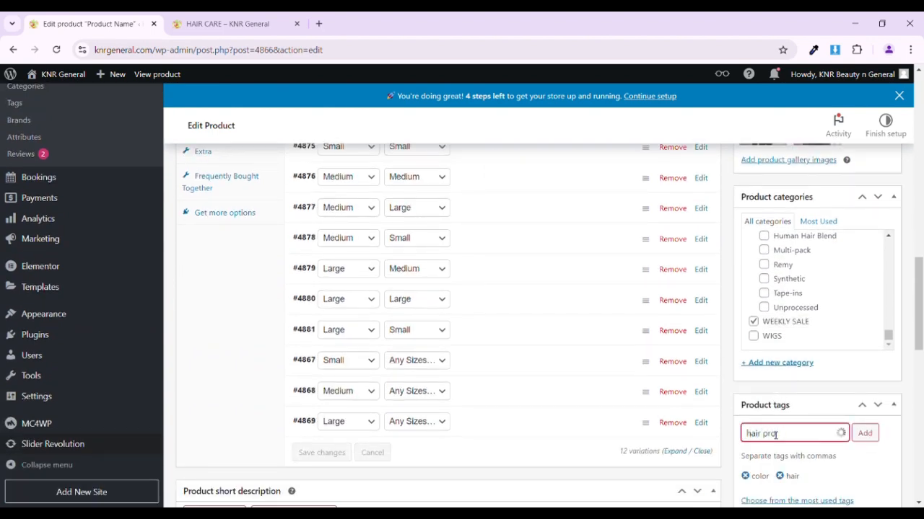
key("Return")
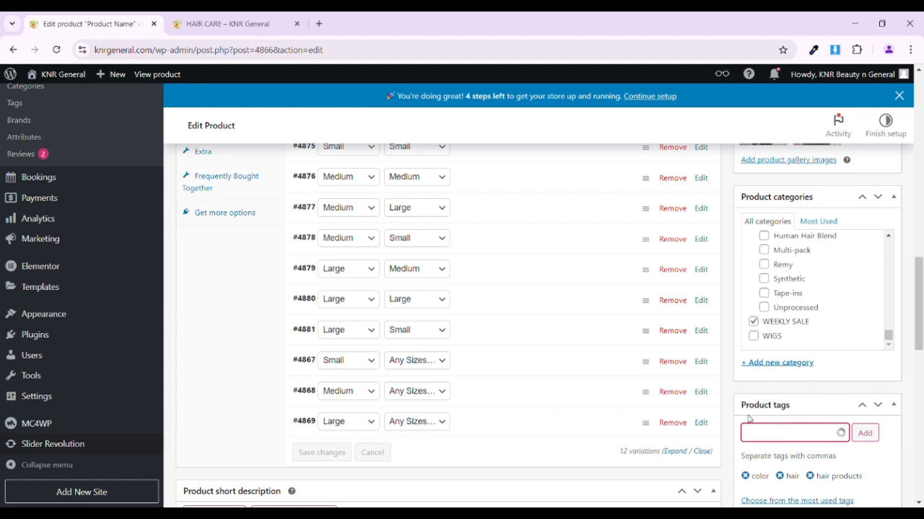
- Remove the current product image and set the photo of the woman with long black braids from the media library instead
scroll(336, 342, "up", 10)
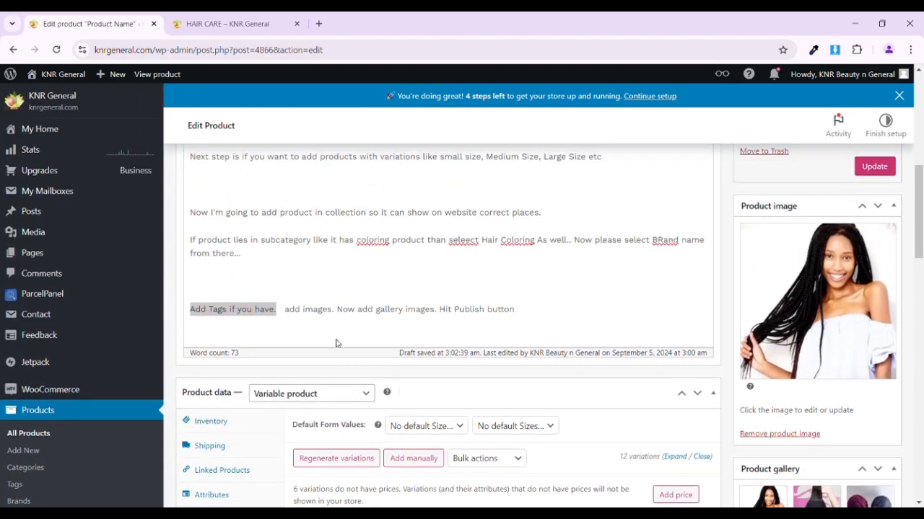
left_click_drag(282, 317, 336, 318)
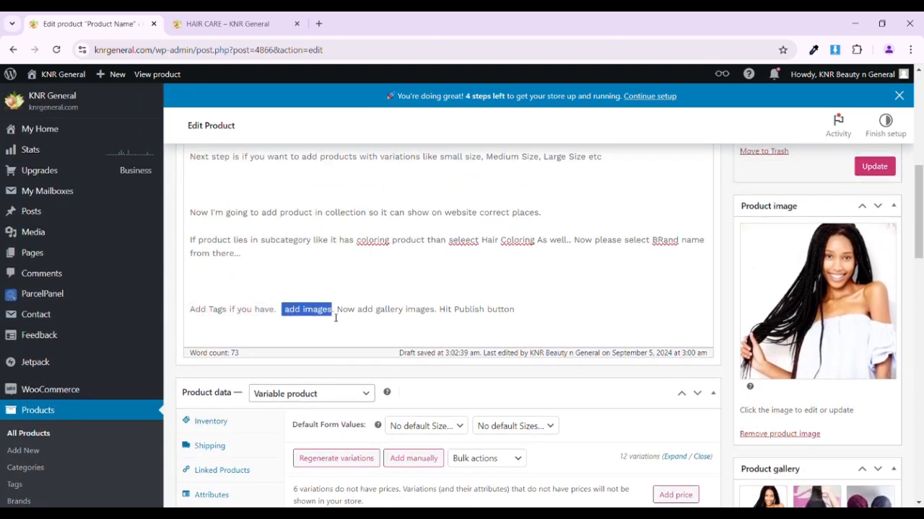
scroll(821, 332, "down", 1)
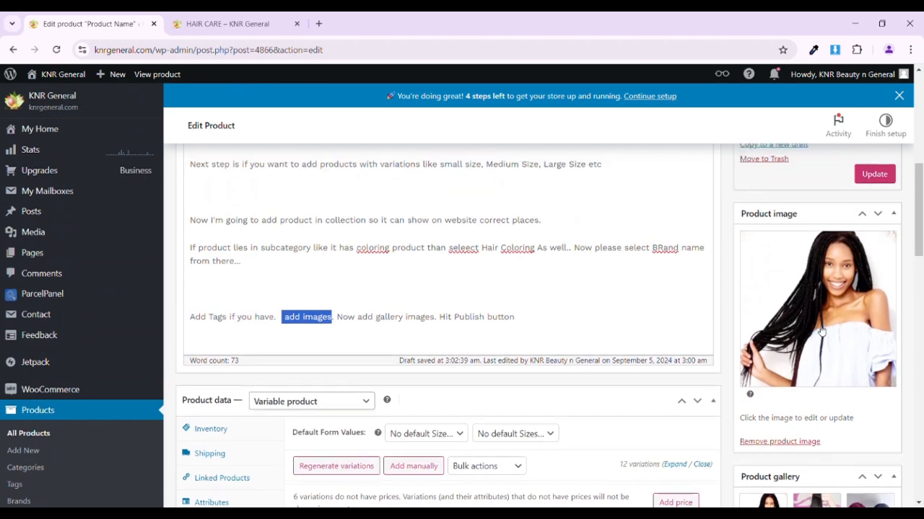
left_click(780, 374)
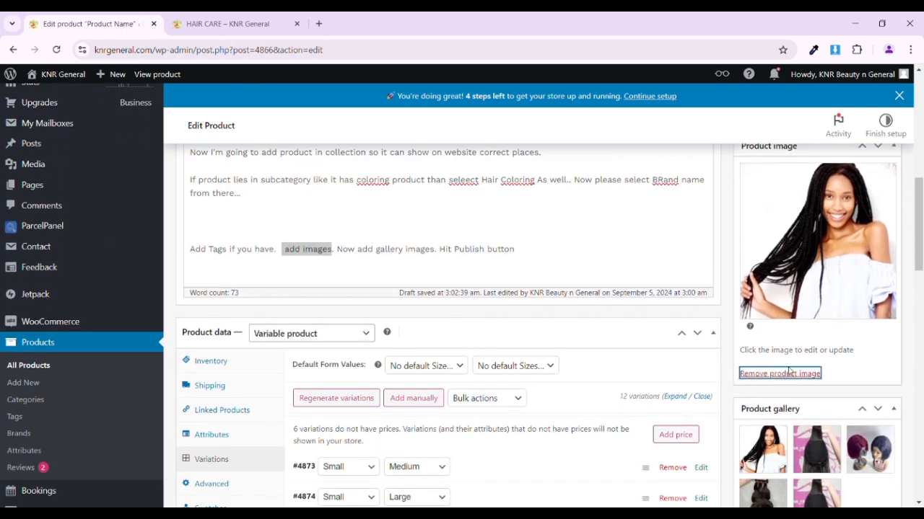
scroll(765, 289, "up", 2)
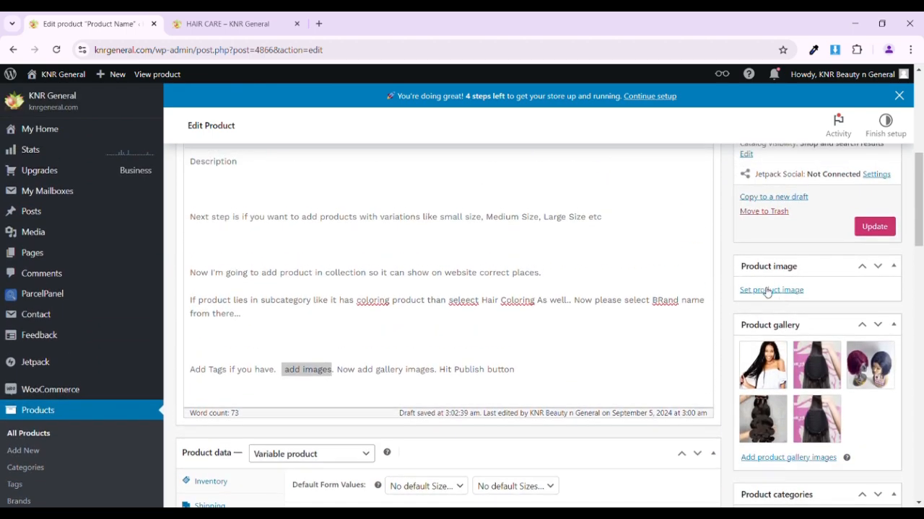
left_click(768, 290)
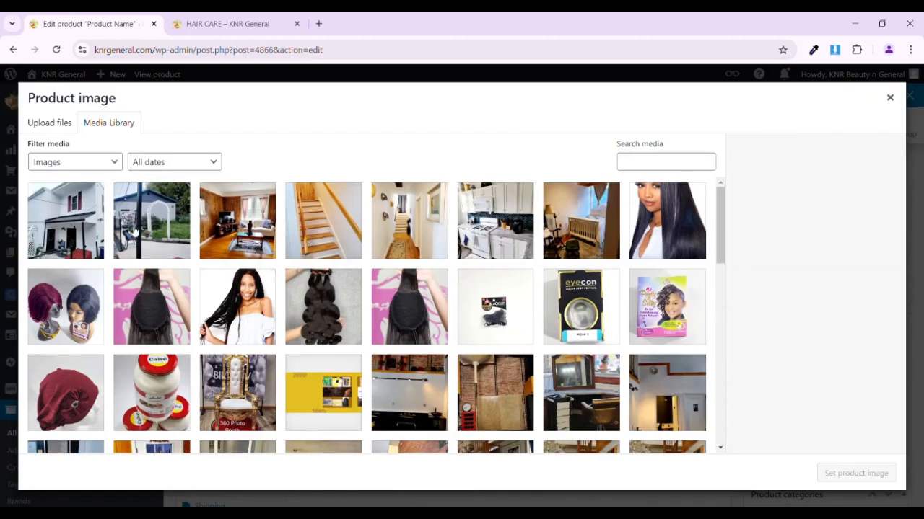
left_click(256, 315)
left_click(833, 473)
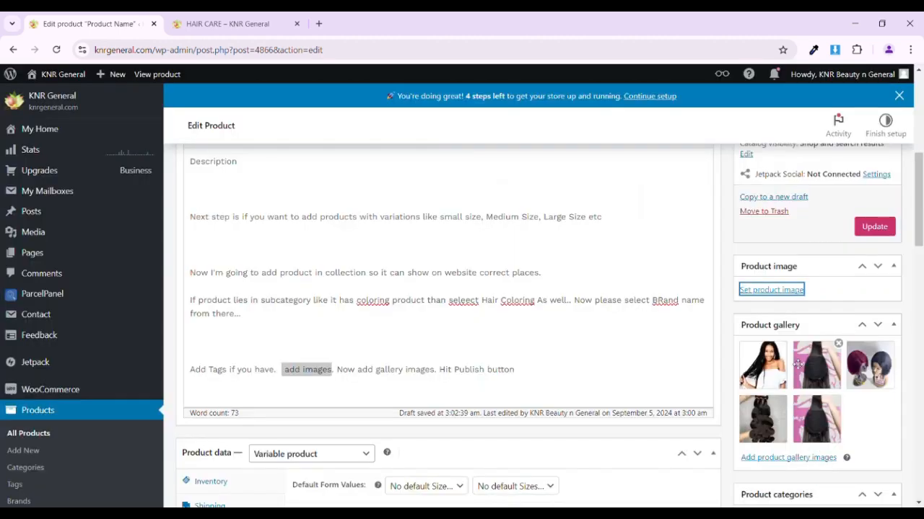
- Add IMG-20221207-WA0002.jpg, the small black packaged item photo and the eyecon box photo to the product gallery
scroll(441, 219, "down", 2)
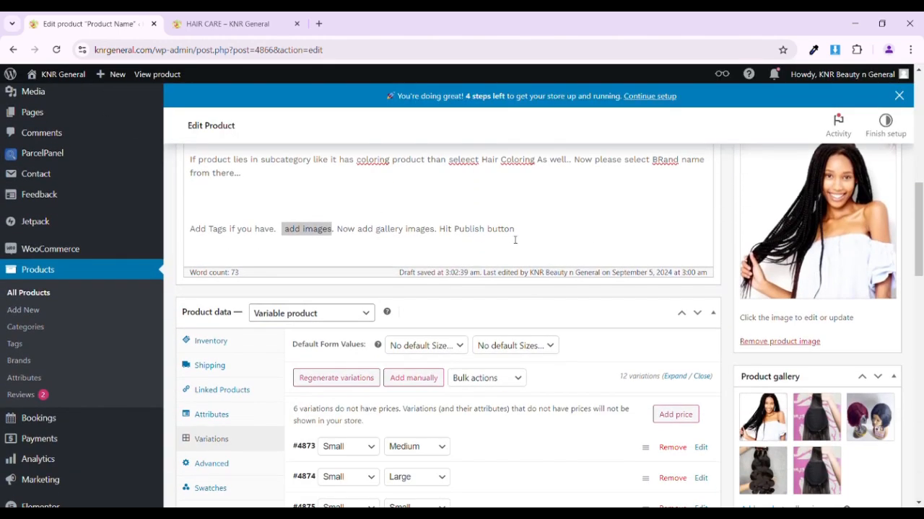
left_click_drag(435, 229, 335, 229)
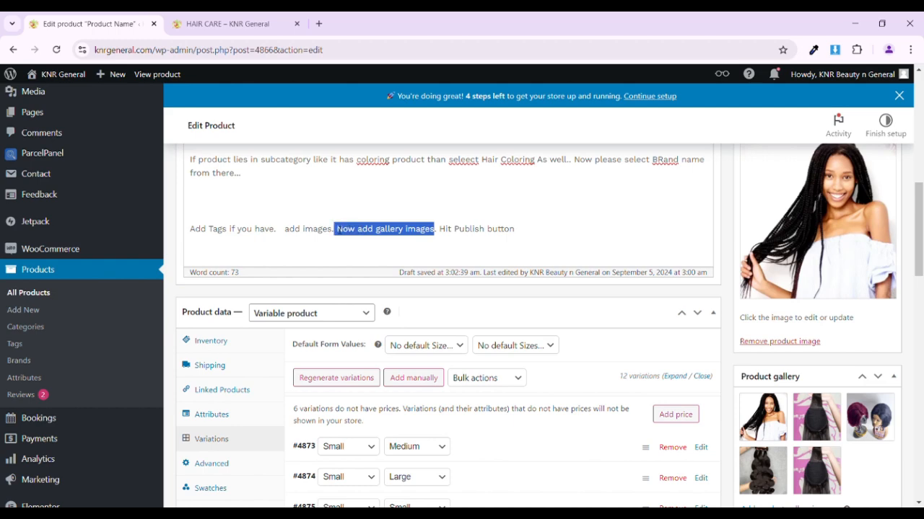
scroll(823, 325, "down", 2)
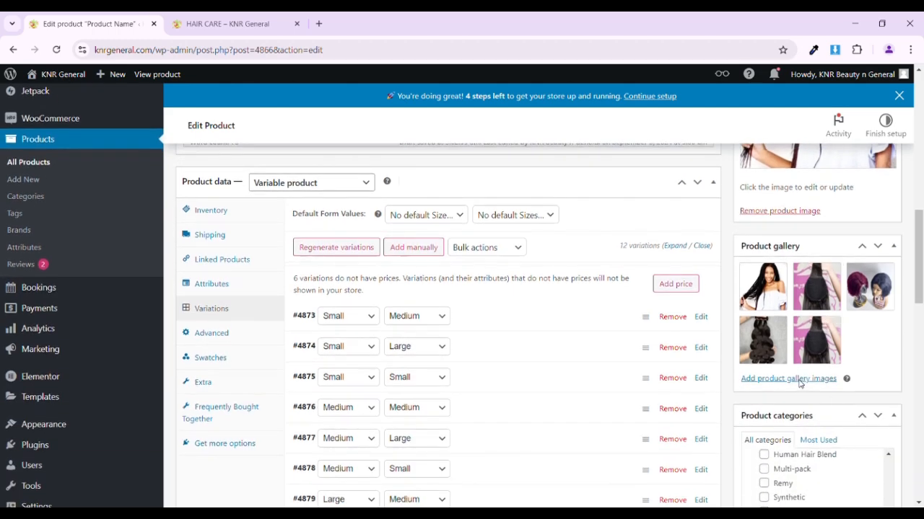
left_click(797, 379)
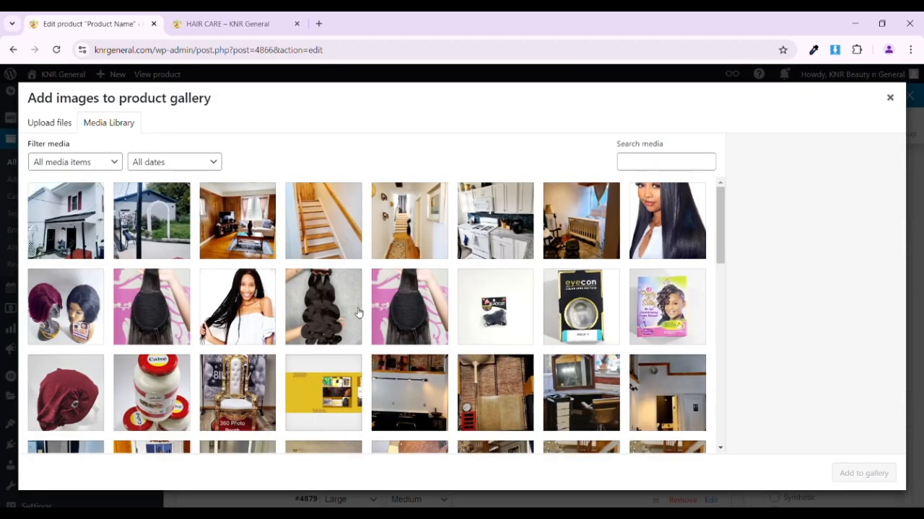
left_click(415, 309)
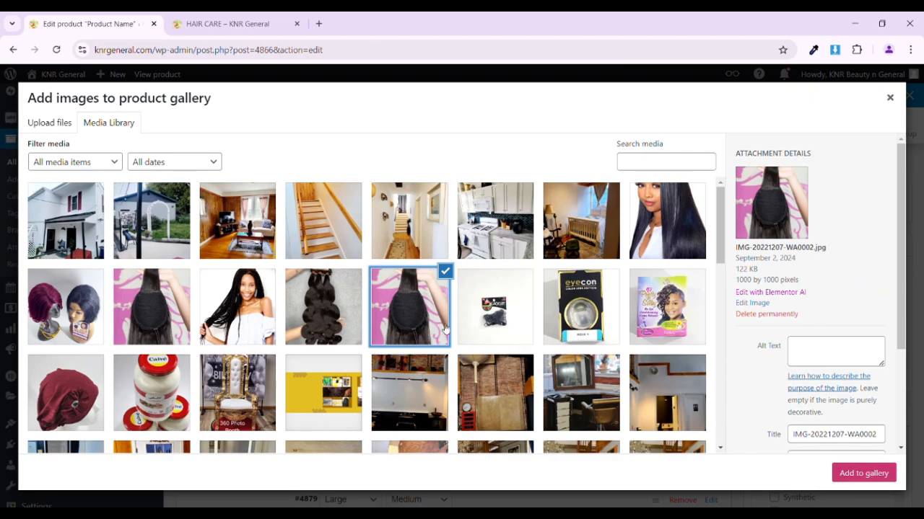
left_click(473, 321)
left_click(579, 320)
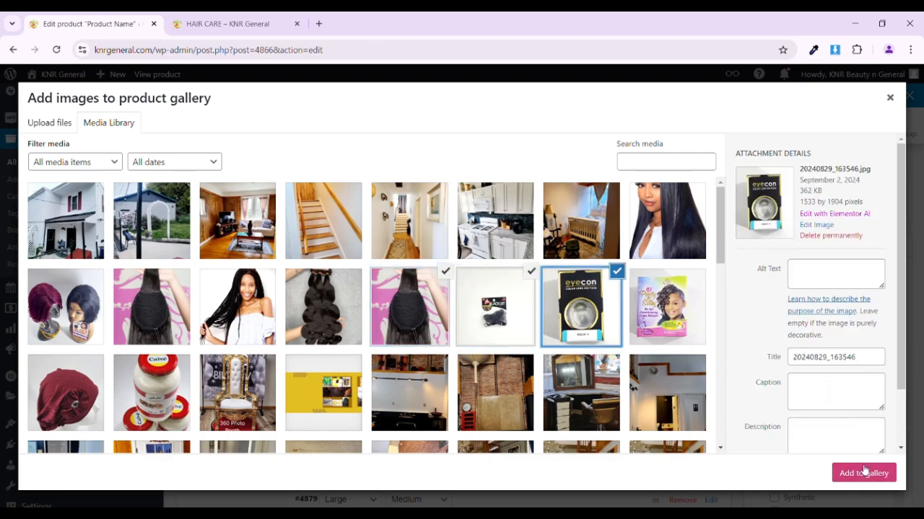
left_click(864, 472)
scroll(835, 427, "down", 1)
- Review the description's note about publishing and update the product to save its changes
scroll(837, 427, "up", 3)
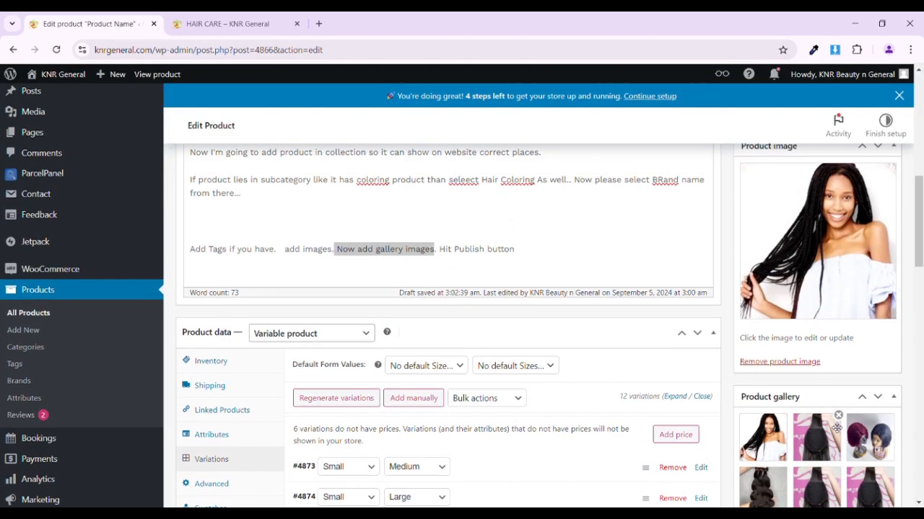
left_click_drag(514, 249, 445, 253)
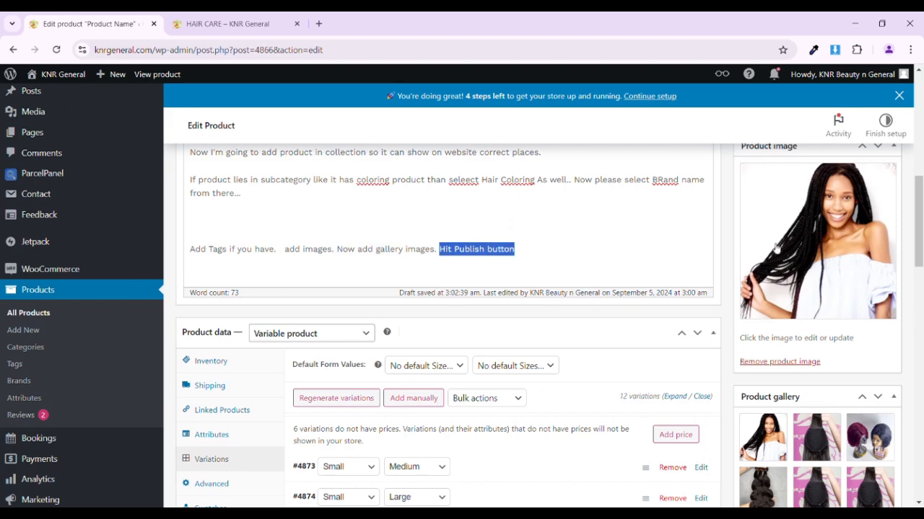
scroll(775, 248, "up", 2)
left_click(869, 237)
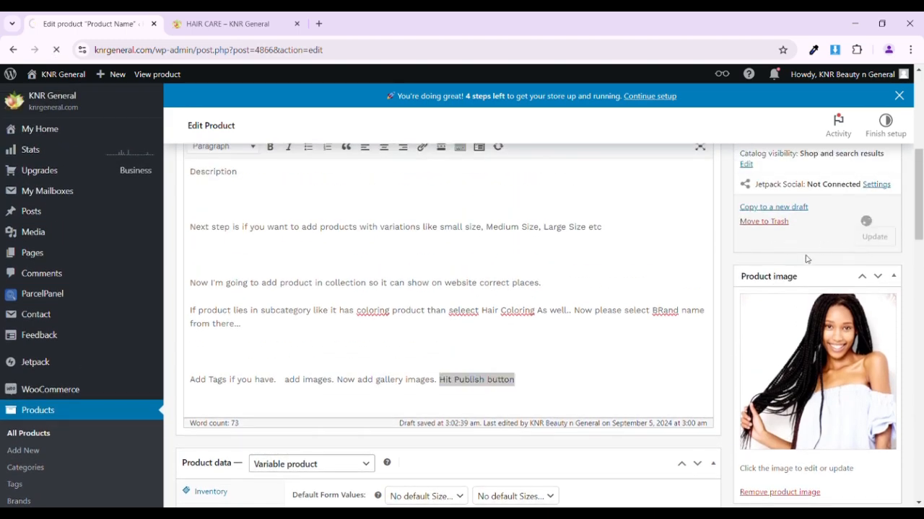
- Switch to the storefront, open the store's home page and check the product's listing under Weekly Sale Products
left_click(241, 16)
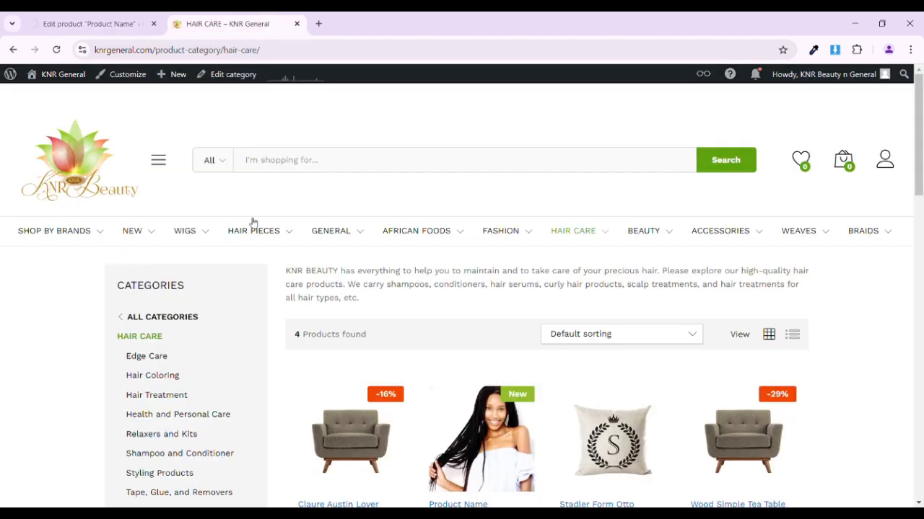
scroll(252, 221, "down", 2)
scroll(249, 220, "up", 2)
left_click(57, 51)
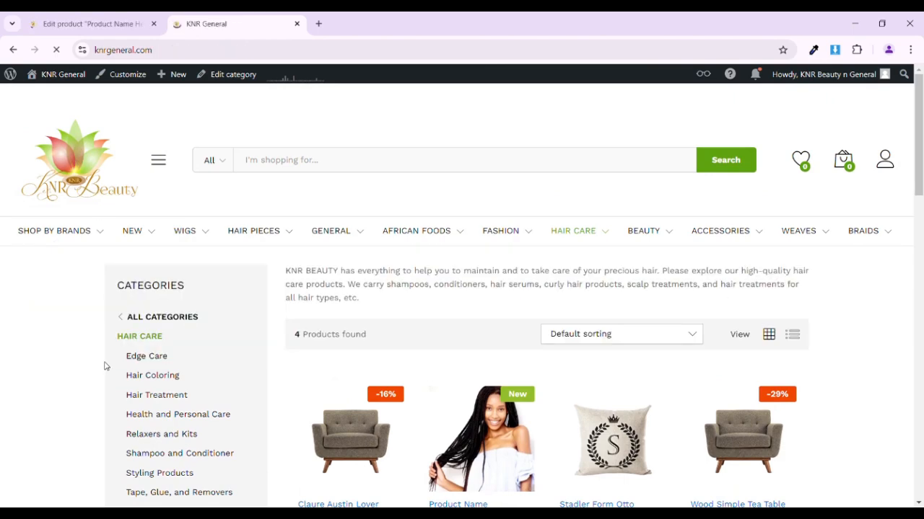
scroll(105, 366, "down", 10)
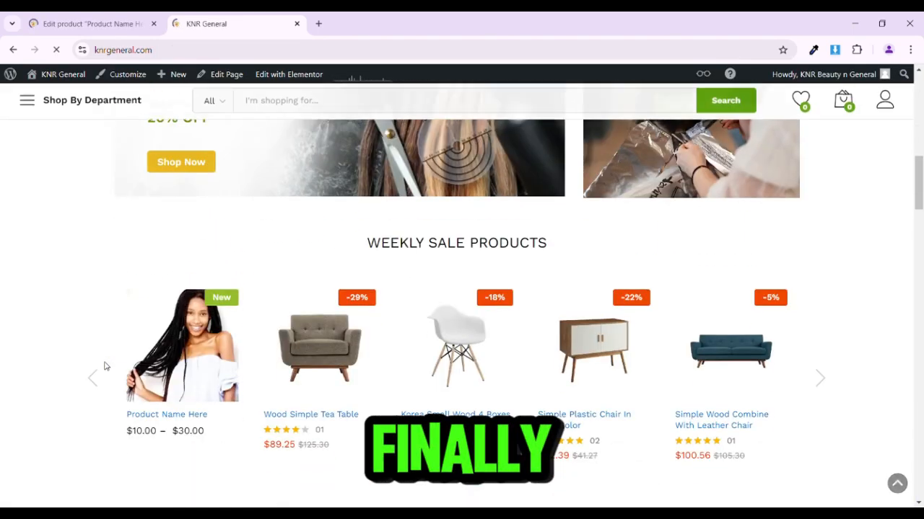
scroll(104, 367, "down", 1)
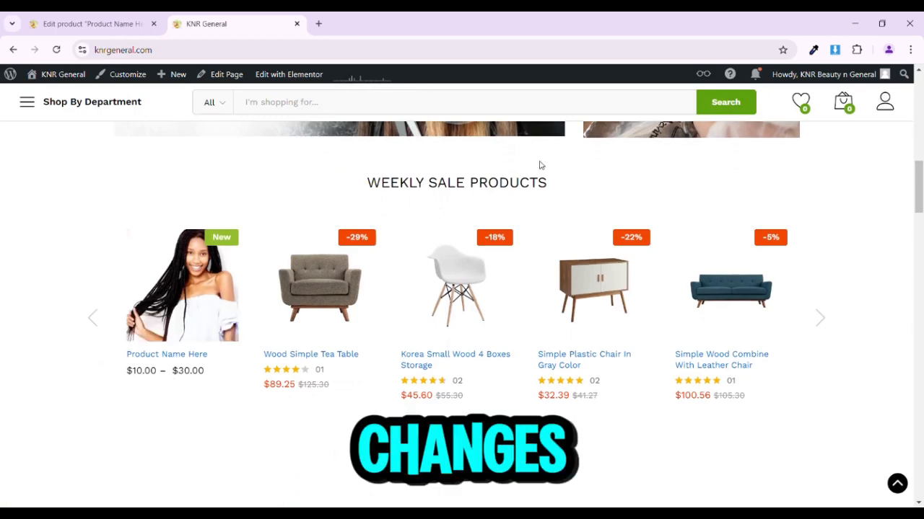
left_click_drag(353, 180, 545, 171)
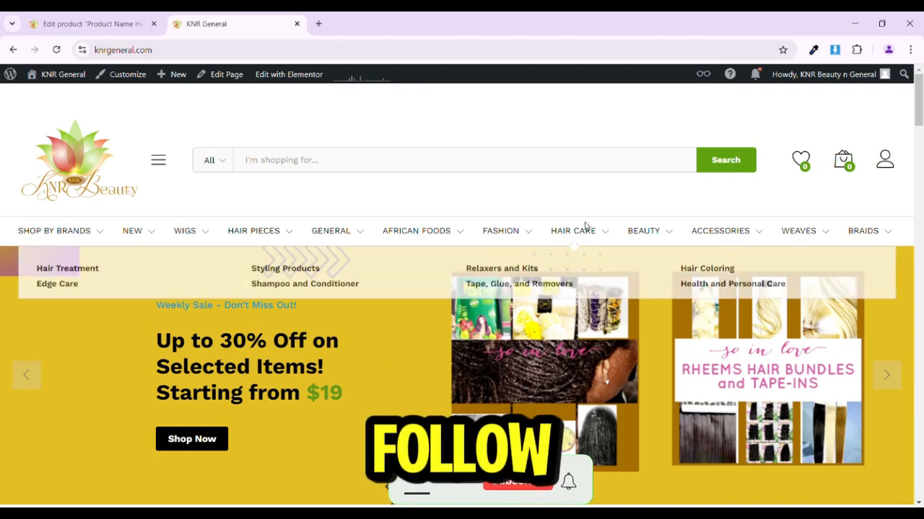
- Open the Hair Care category page on the storefront and check the new product's name, image and price range there
left_click(583, 232)
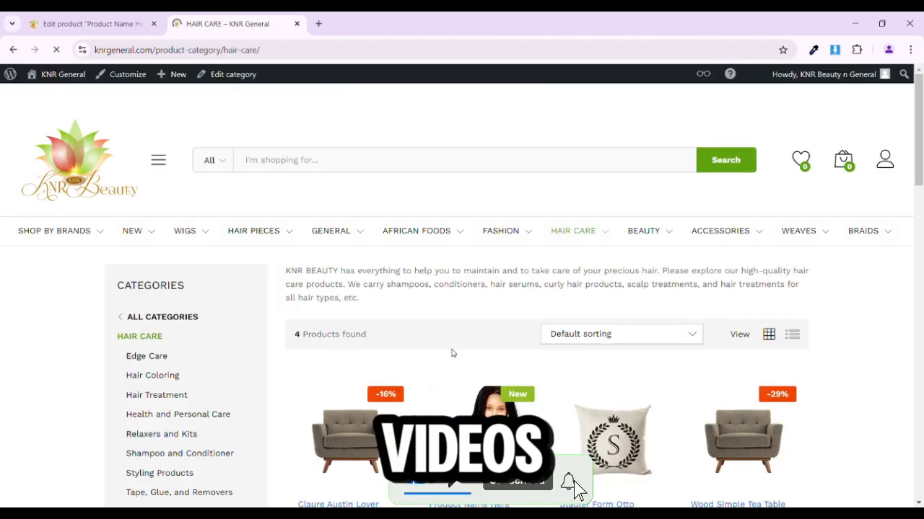
scroll(453, 353, "down", 3)
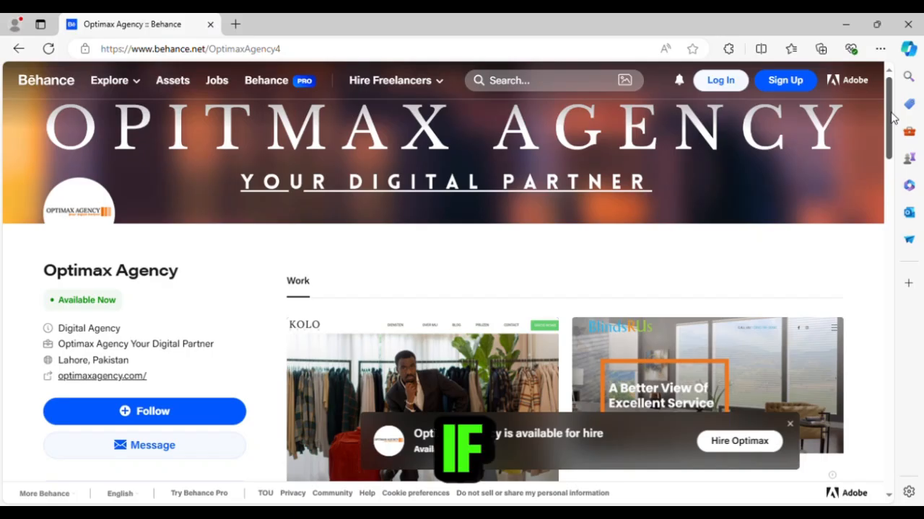
scroll(894, 123, "down", 1)
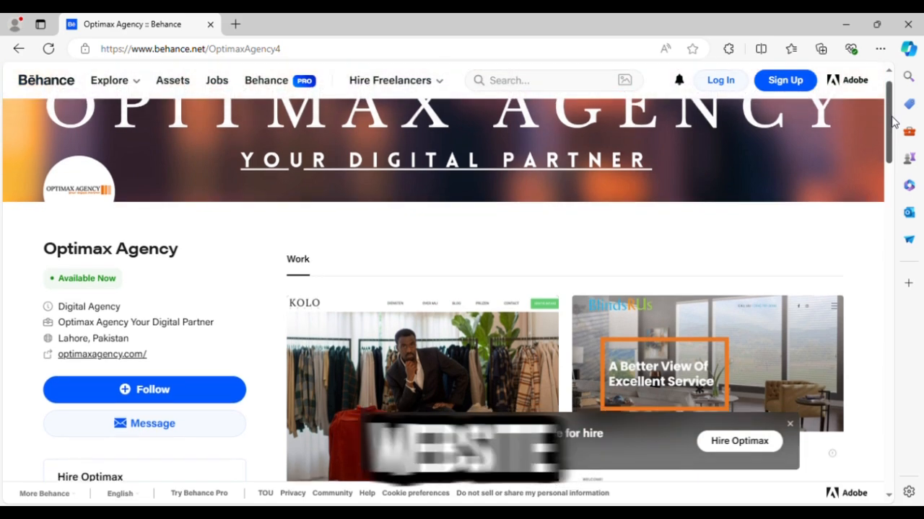
- Browse the website projects in Optimax Agency's Behance portfolio and return to the start of the profile
left_click_drag(893, 117, 912, 326)
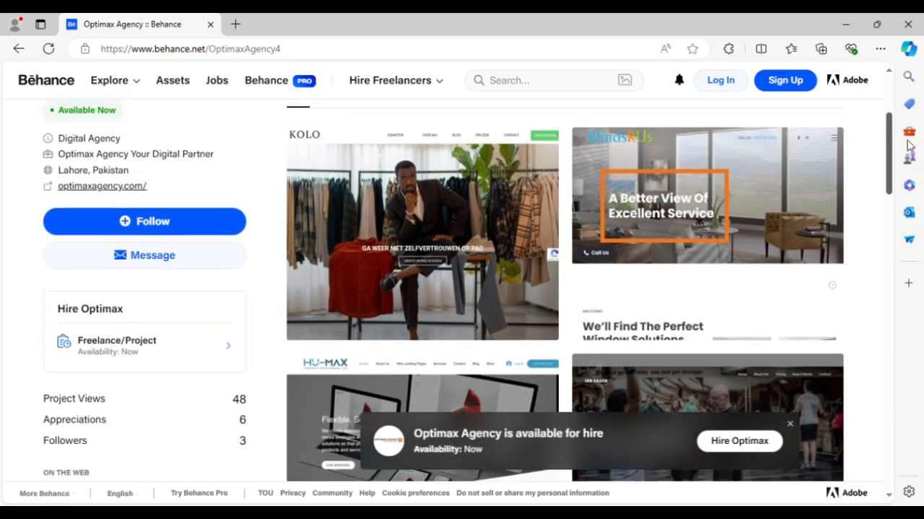
left_click_drag(907, 141, 907, 103)
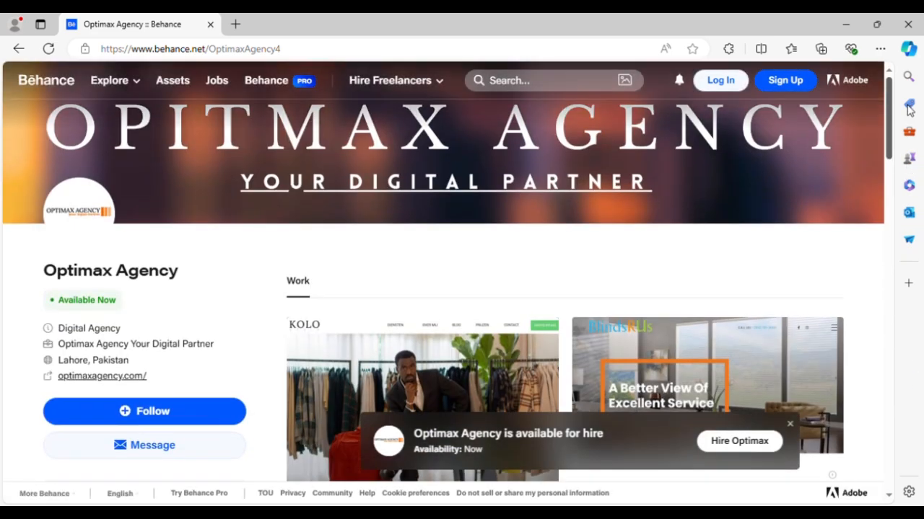